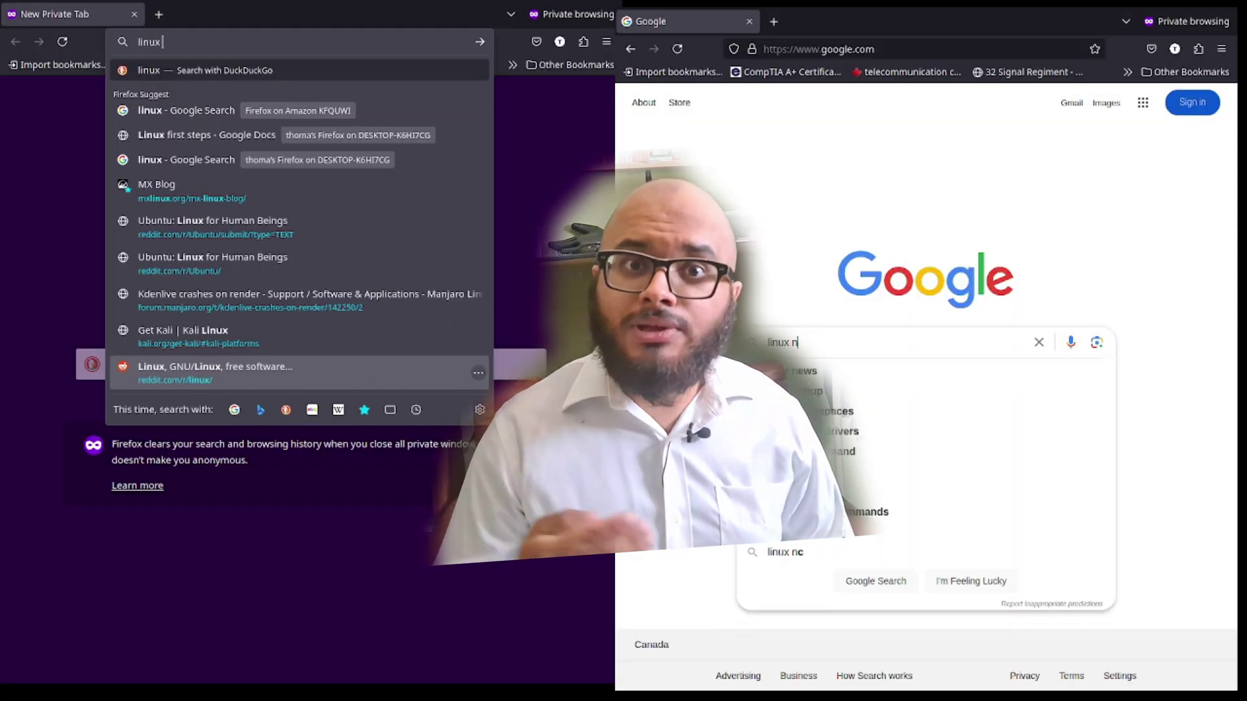
# - Search DuckDuckGo for 'linux not turning on' and Google for 'linux cannot turn on bluetooth', then browse the results
pyautogui.write('tno')
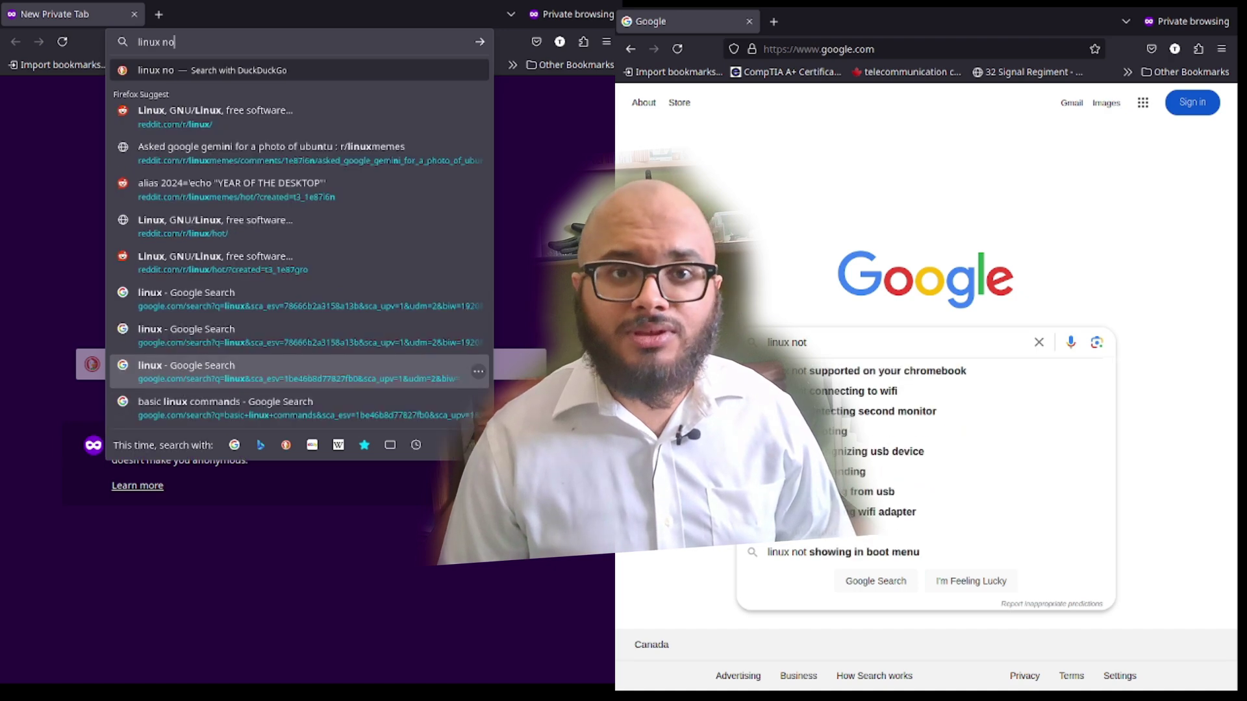
pyautogui.write('t tur')
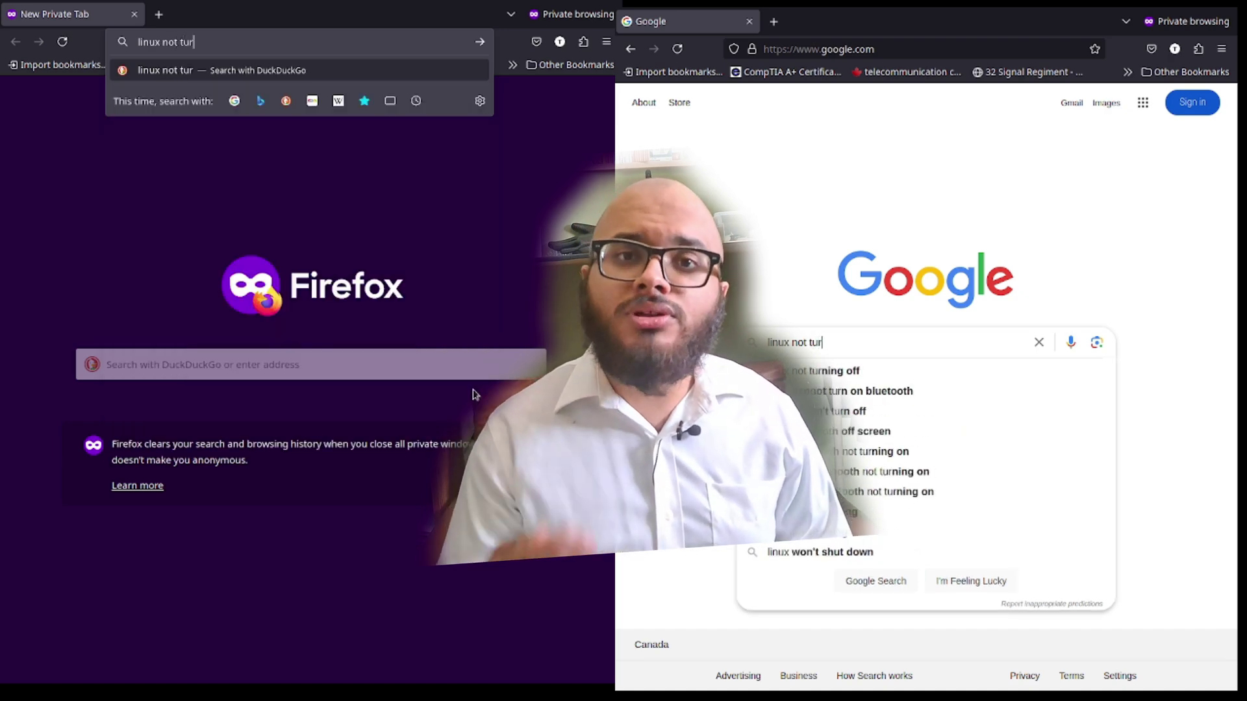
pyautogui.write('ning o')
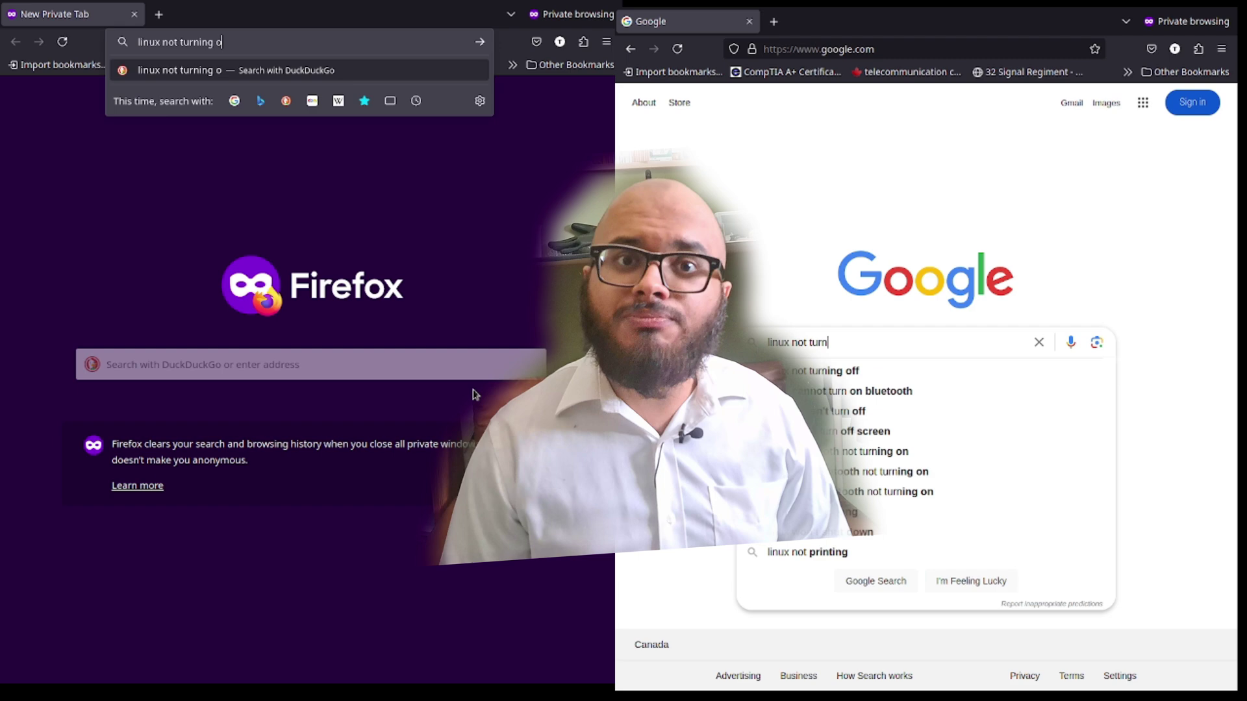
pyautogui.write('n')
pyautogui.press('Down')
pyautogui.press('Down')
pyautogui.press('Return')
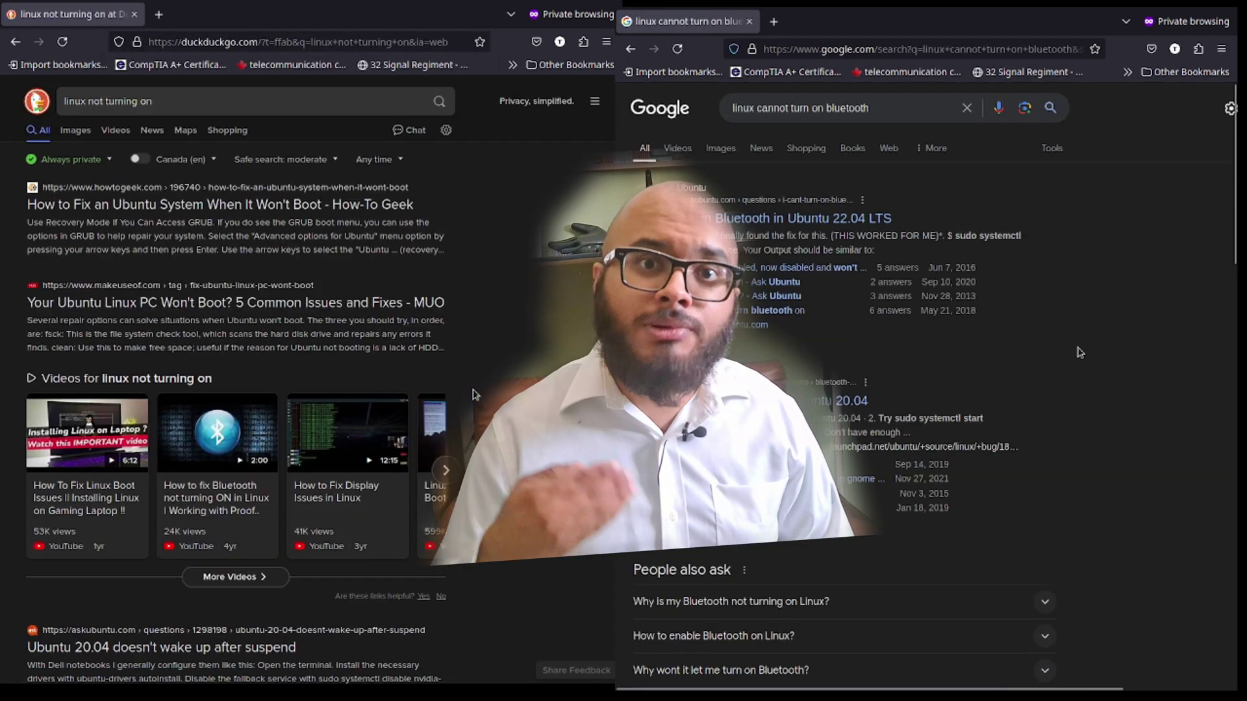
pyautogui.scroll(-6, 910, 419)
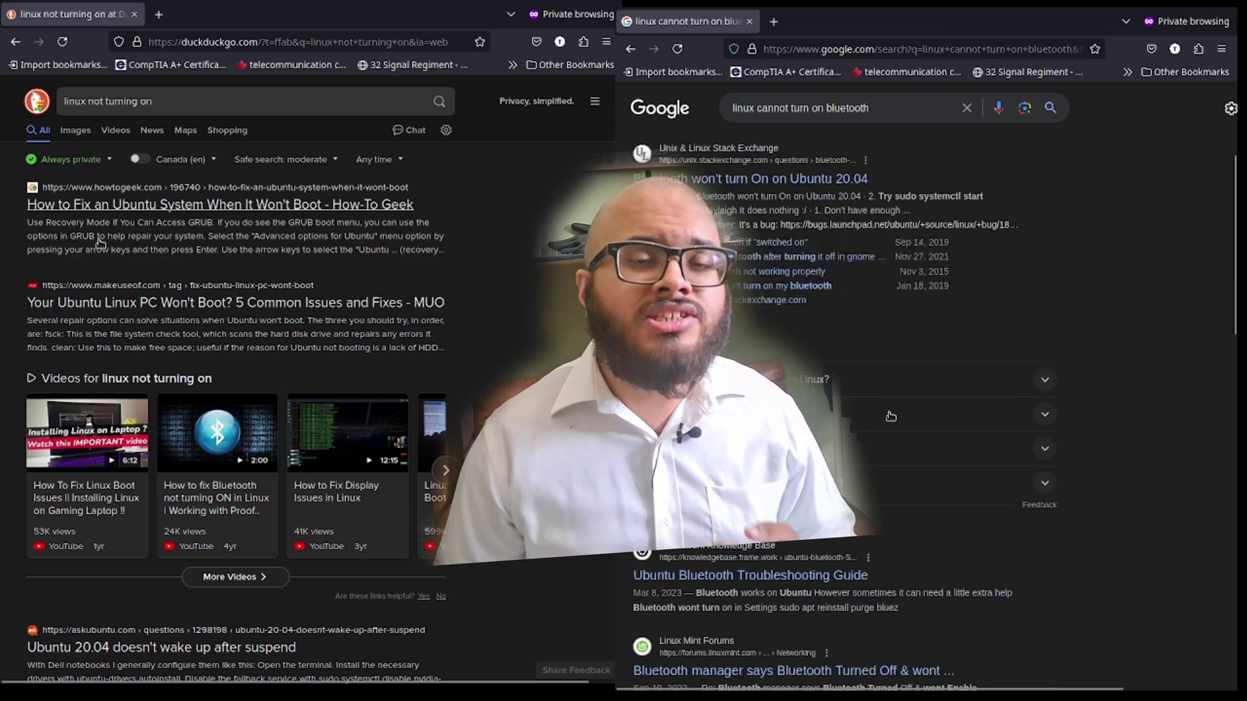
pyautogui.scroll(1, 891, 416)
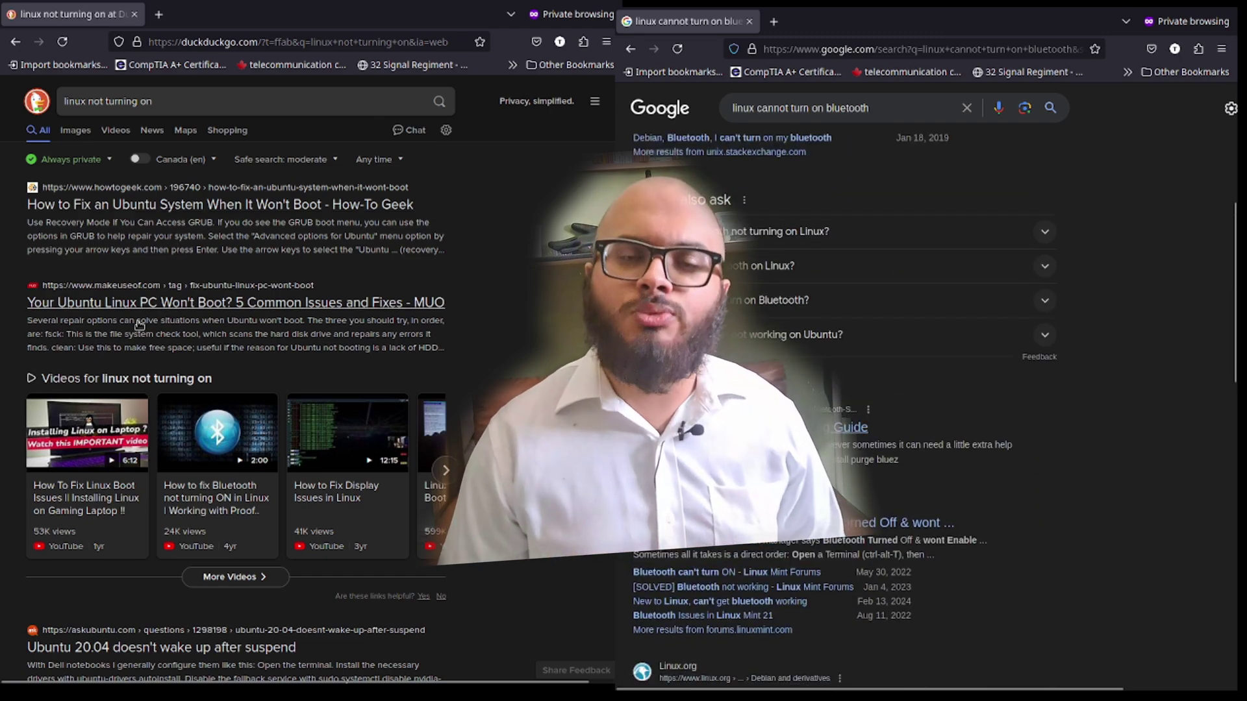
pyautogui.scroll(-2, 200, 323)
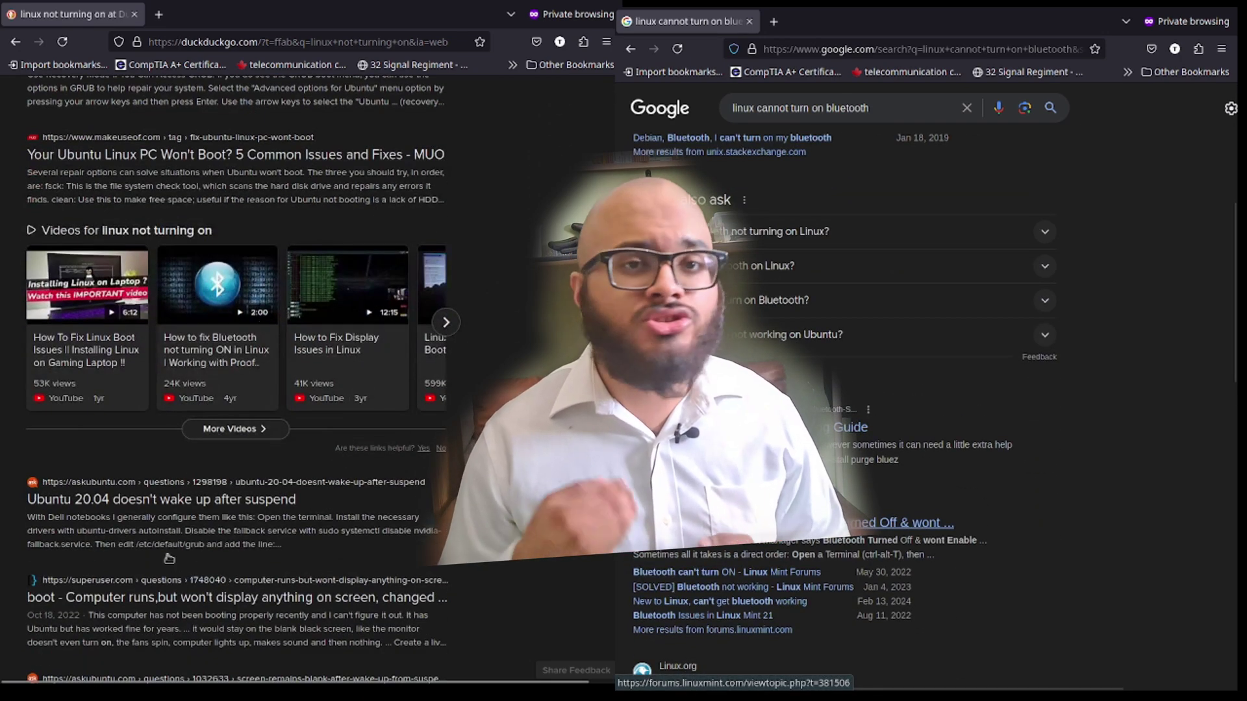
pyautogui.scroll(-2, 130, 525)
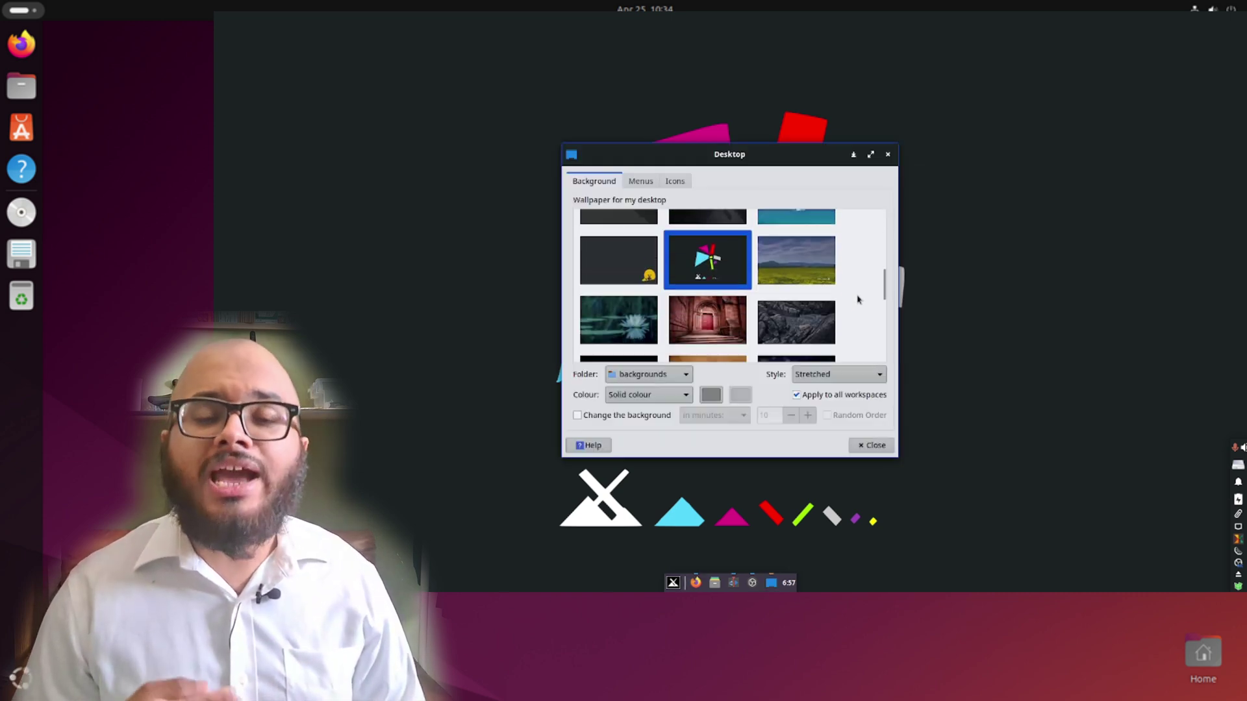
# - Try the dark rock and green field wallpapers, then settle on the red brick church image and close settings
pyautogui.click(828, 302)
pyautogui.click(820, 274)
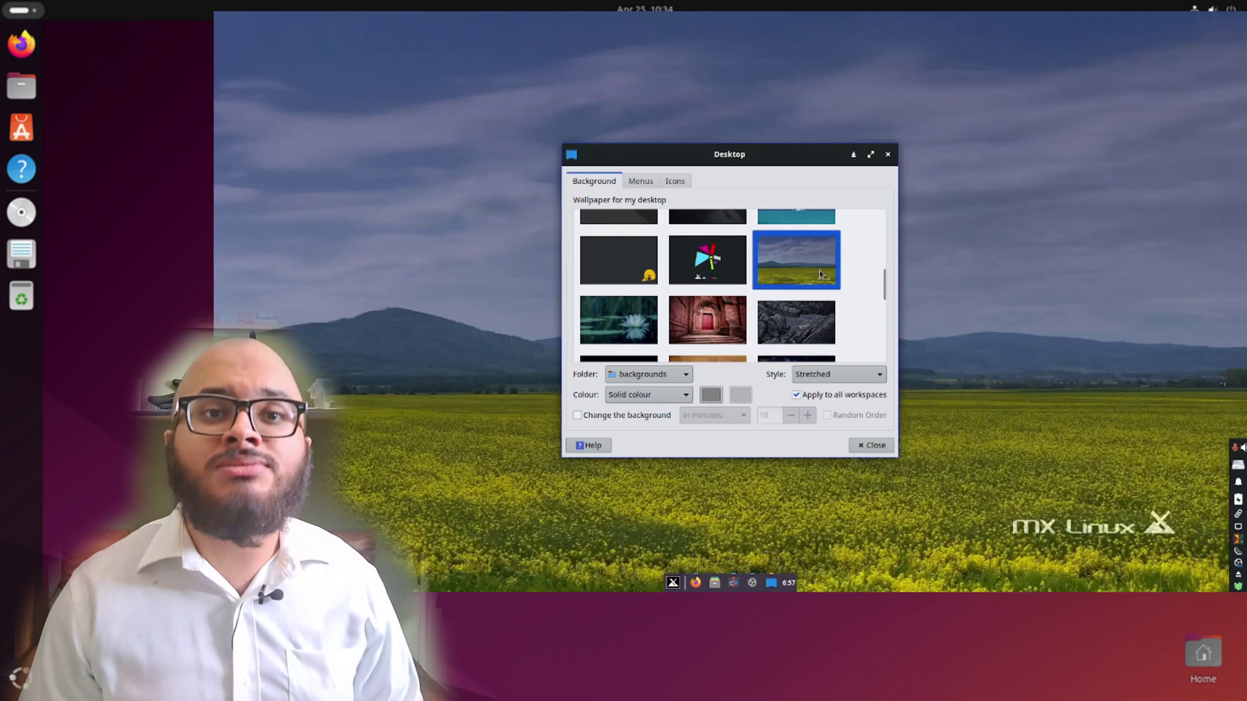
pyautogui.click(803, 317)
pyautogui.click(692, 325)
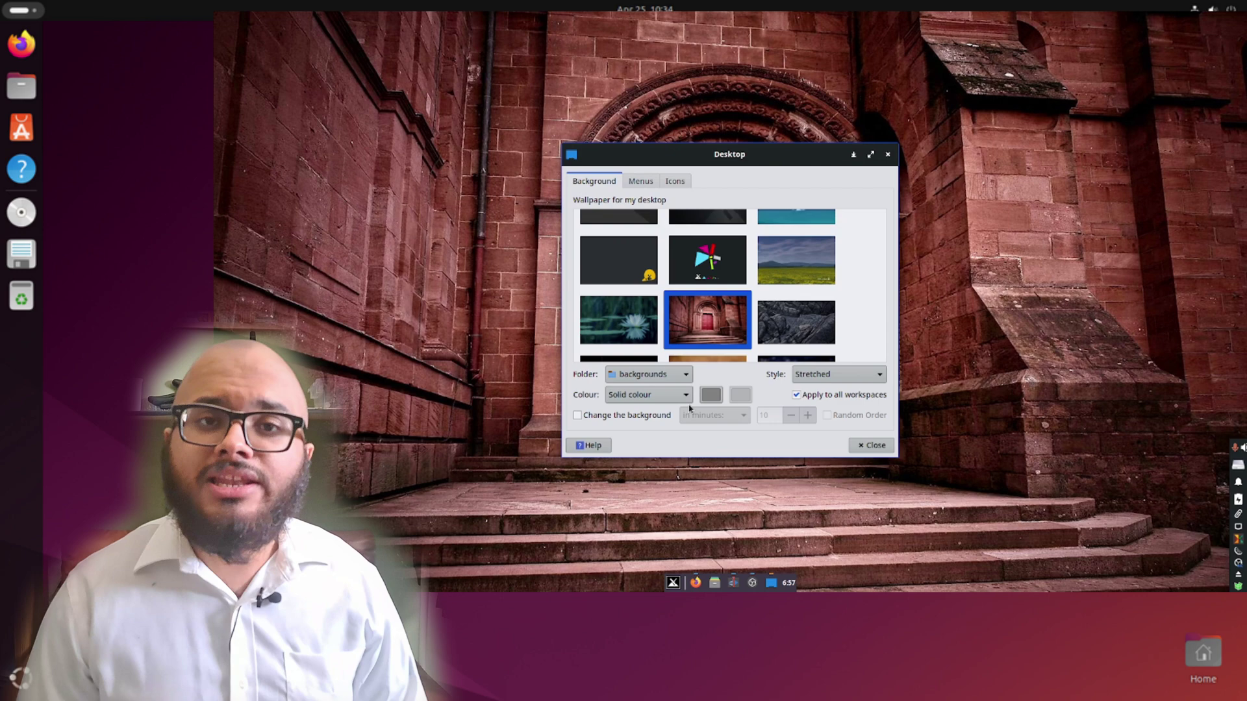
pyautogui.click(872, 445)
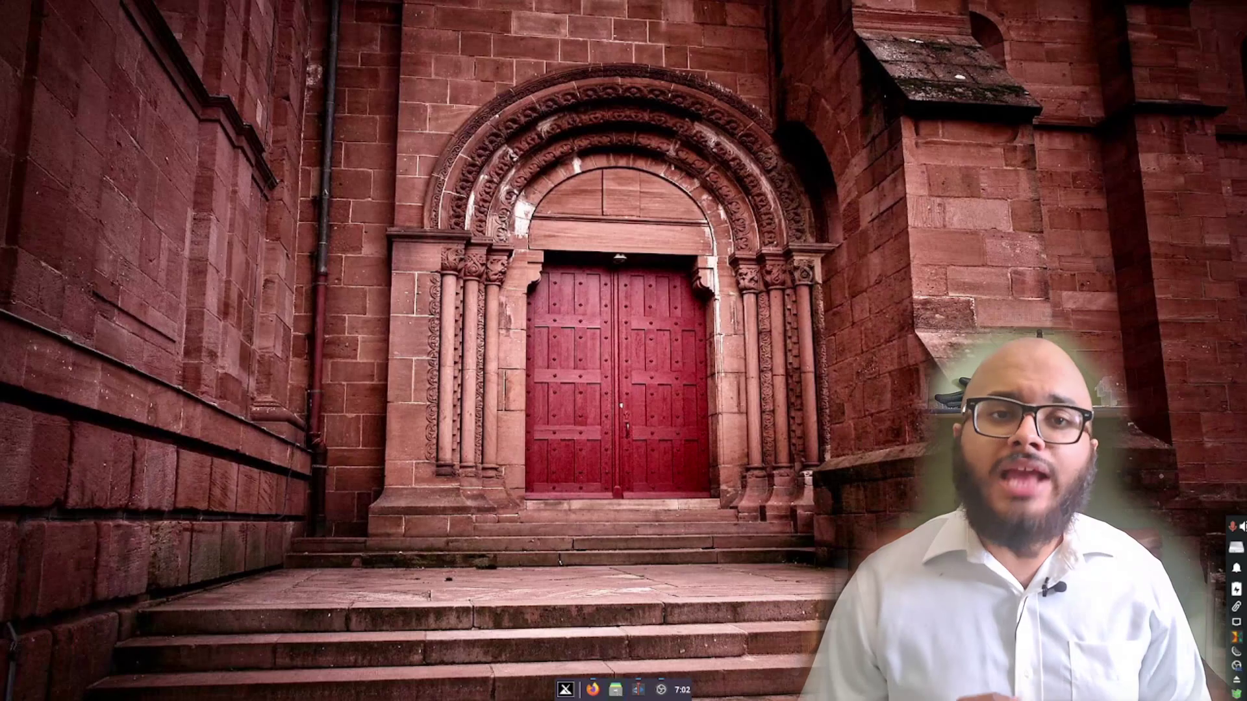
# - Open the Downloads folder in Thunar and locate the openttd AppImage
pyautogui.click(615, 690)
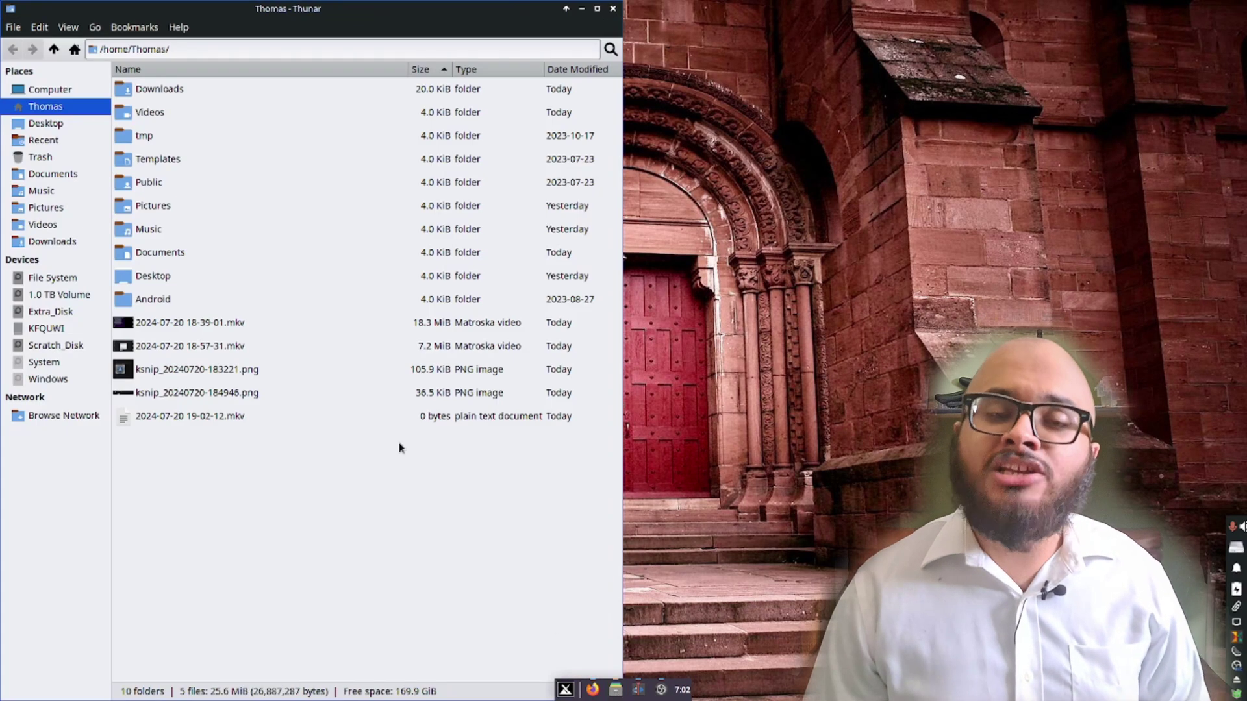
pyautogui.click(157, 88)
pyautogui.doubleClick(157, 89)
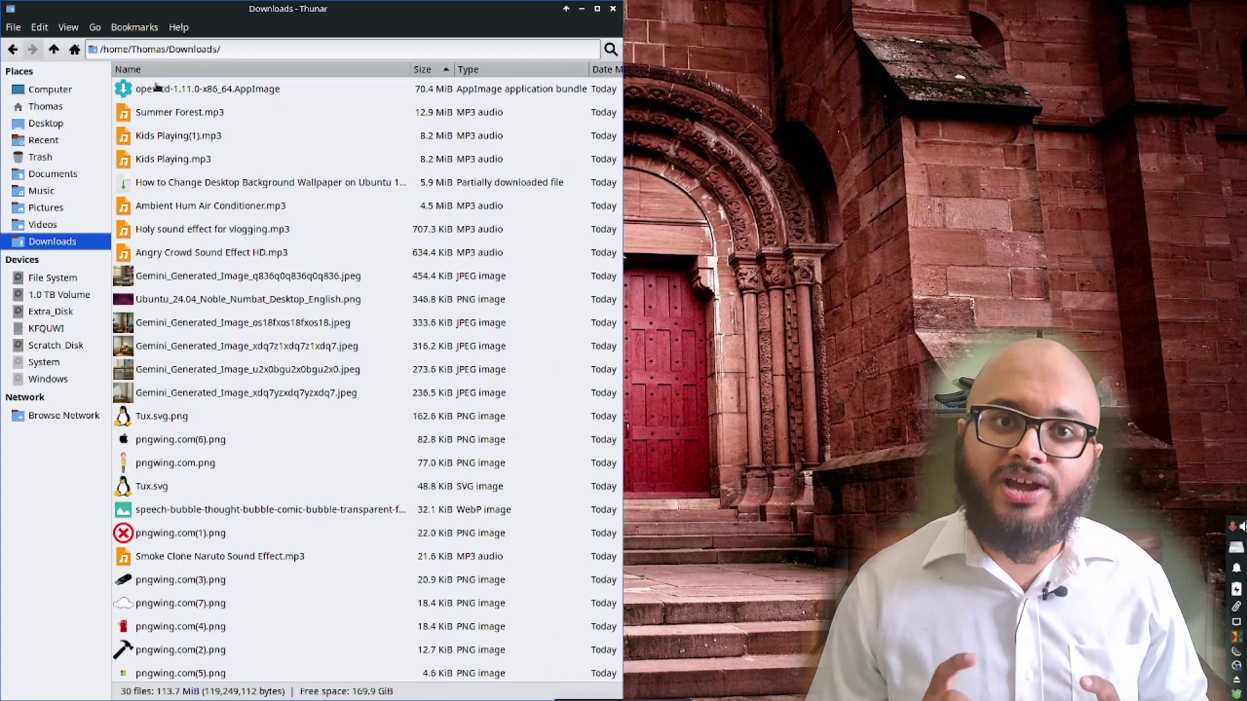
pyautogui.rightClick(300, 87)
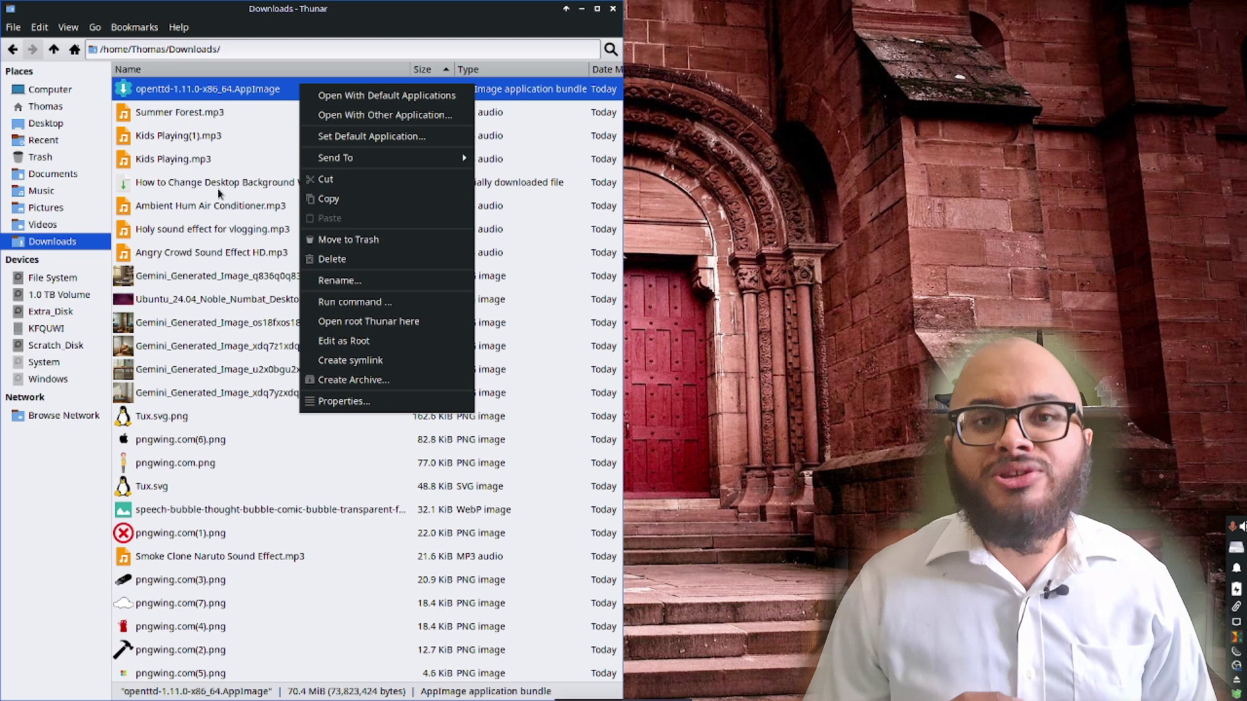
pyautogui.press('Escape')
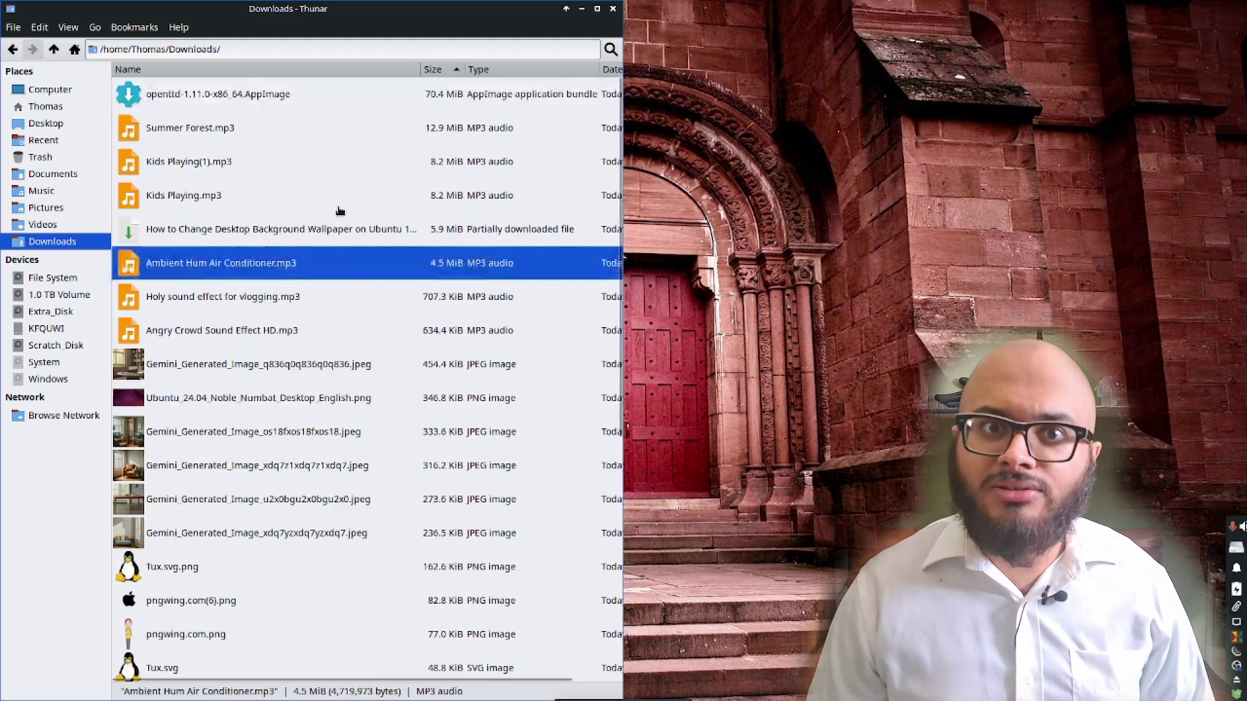
pyautogui.keyDown('ctrl'); pyautogui.click(339, 210); pyautogui.keyUp('ctrl')
pyautogui.scroll(1, 339, 211)
# - Allow openttd-1.11.0-x86_64.AppImage to run as a program in its Properties Permissions
pyautogui.rightClick(249, 115)
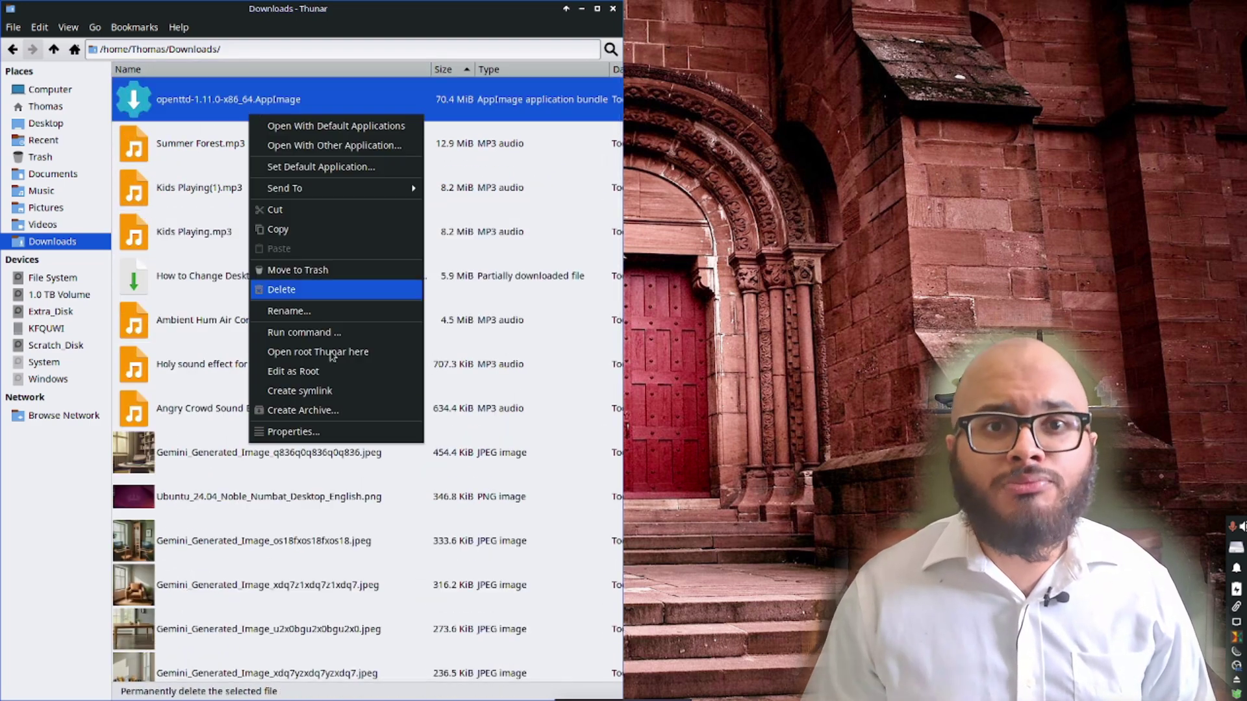
pyautogui.click(298, 431)
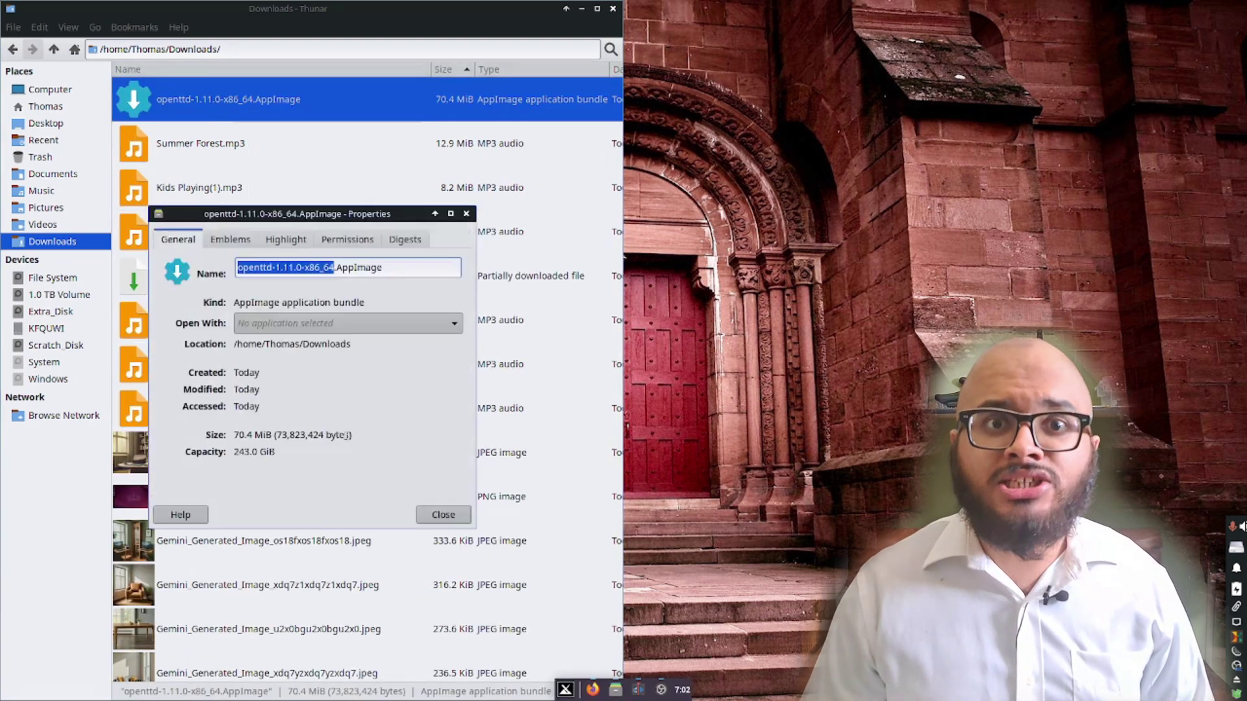
pyautogui.click(355, 242)
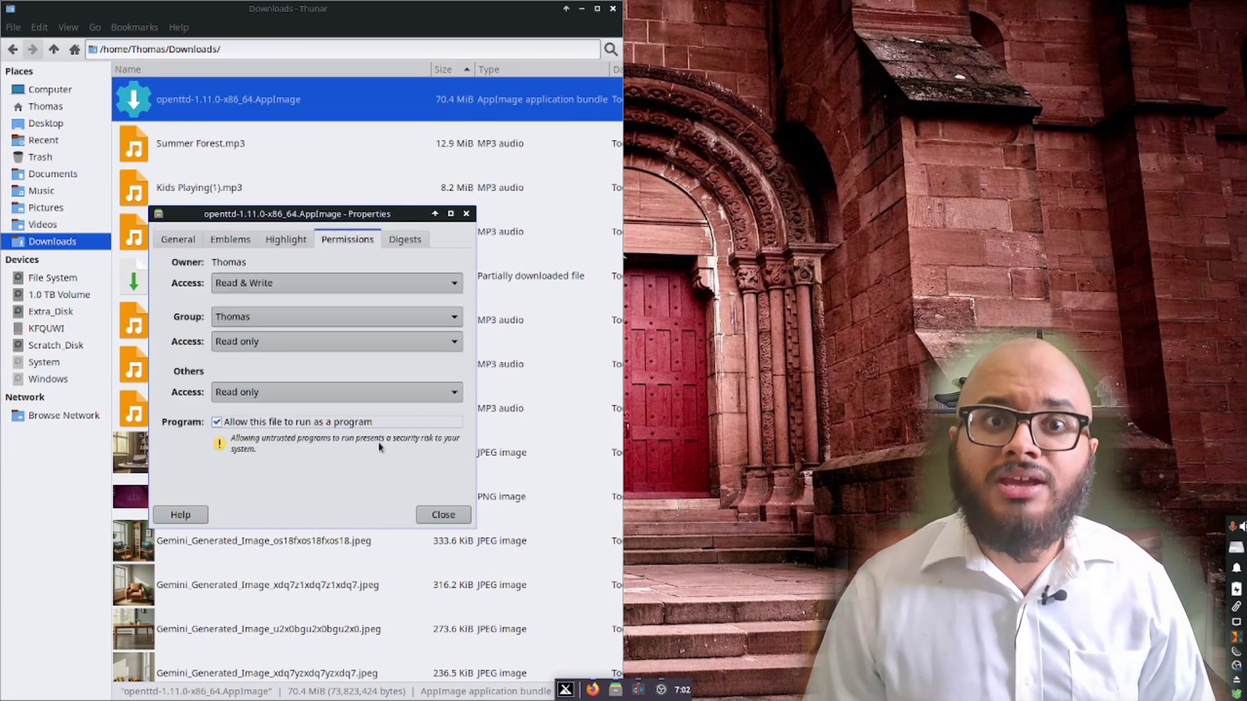
pyautogui.click(445, 516)
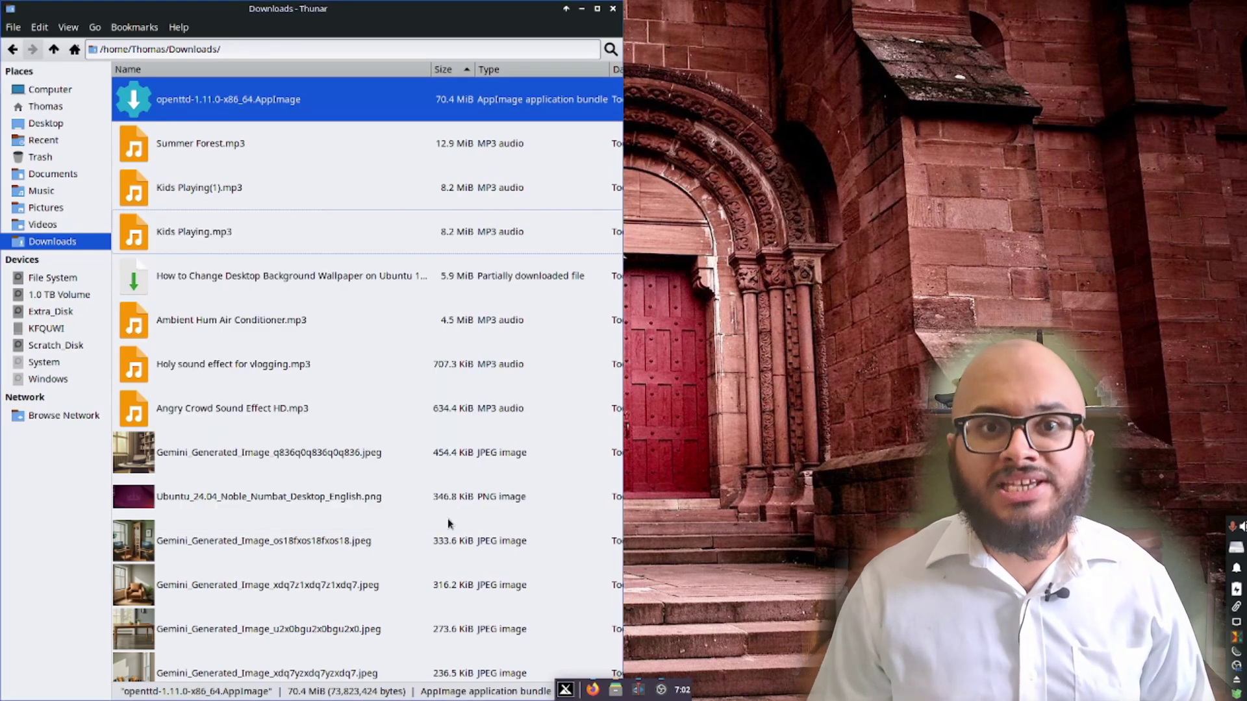
# - Launch OpenTTD, accept the missing graphics download, reach new-game setup, then minimize OBS
pyautogui.doubleClick(284, 104)
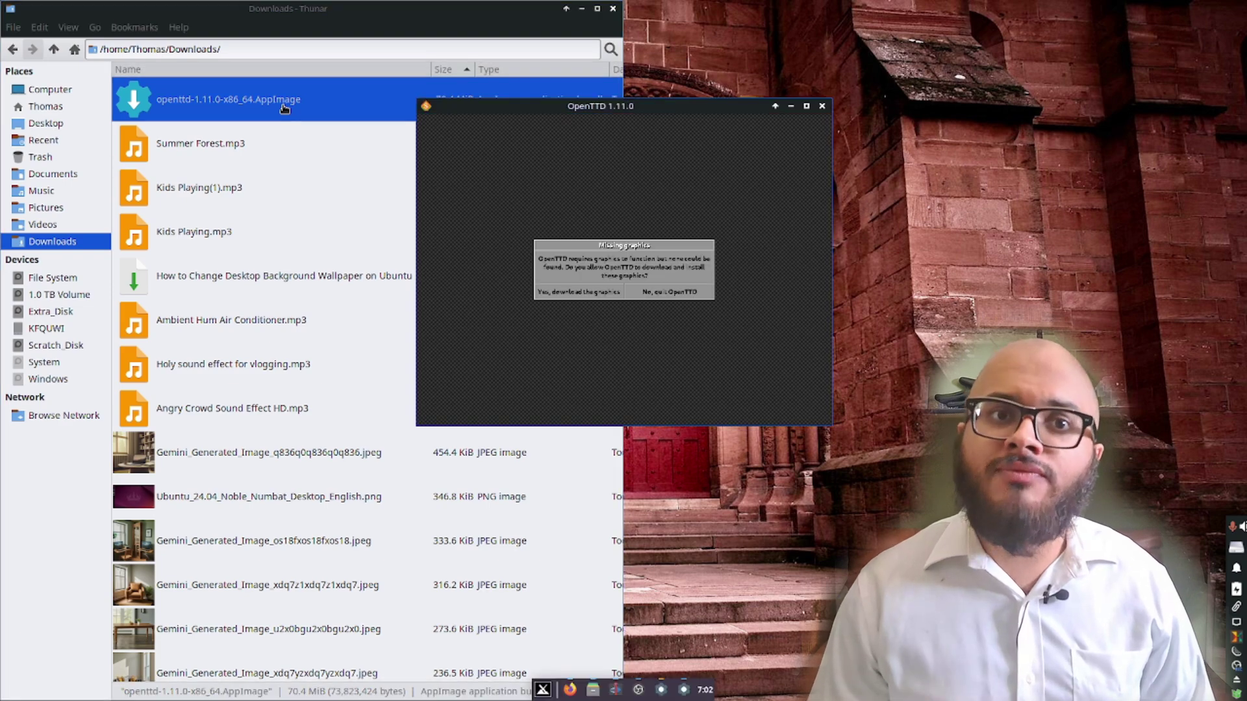
pyautogui.click(613, 8)
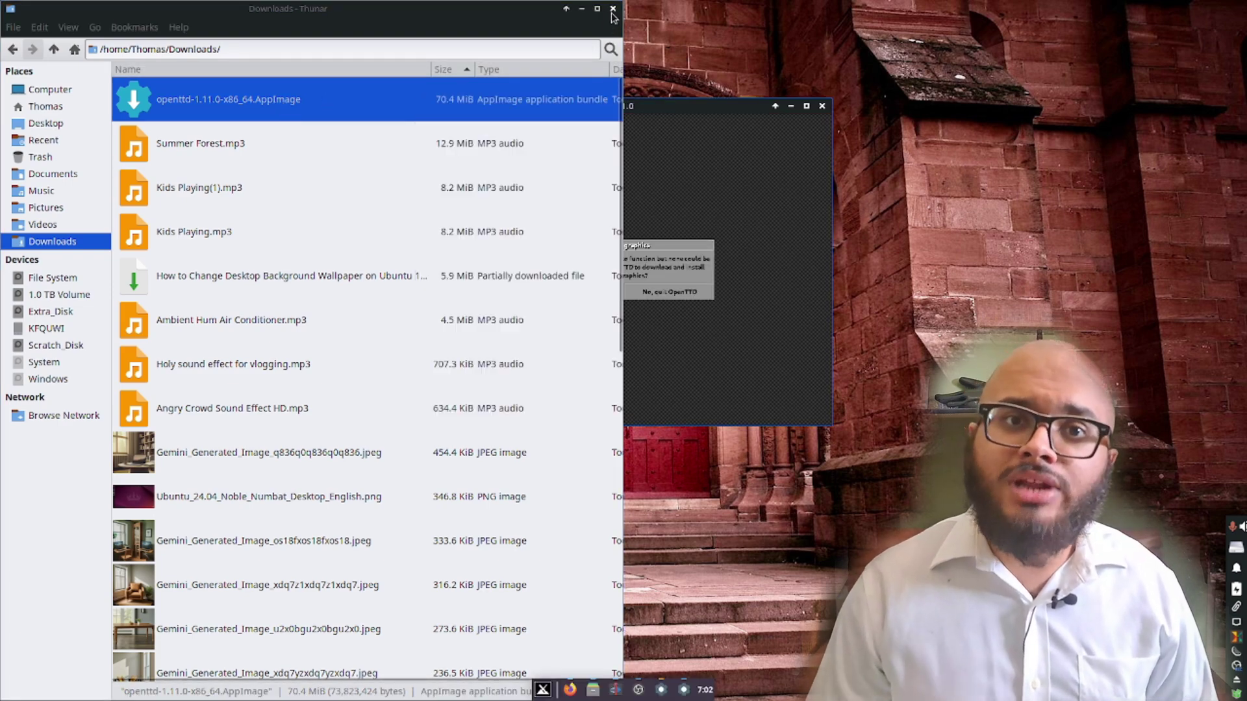
pyautogui.click(806, 107)
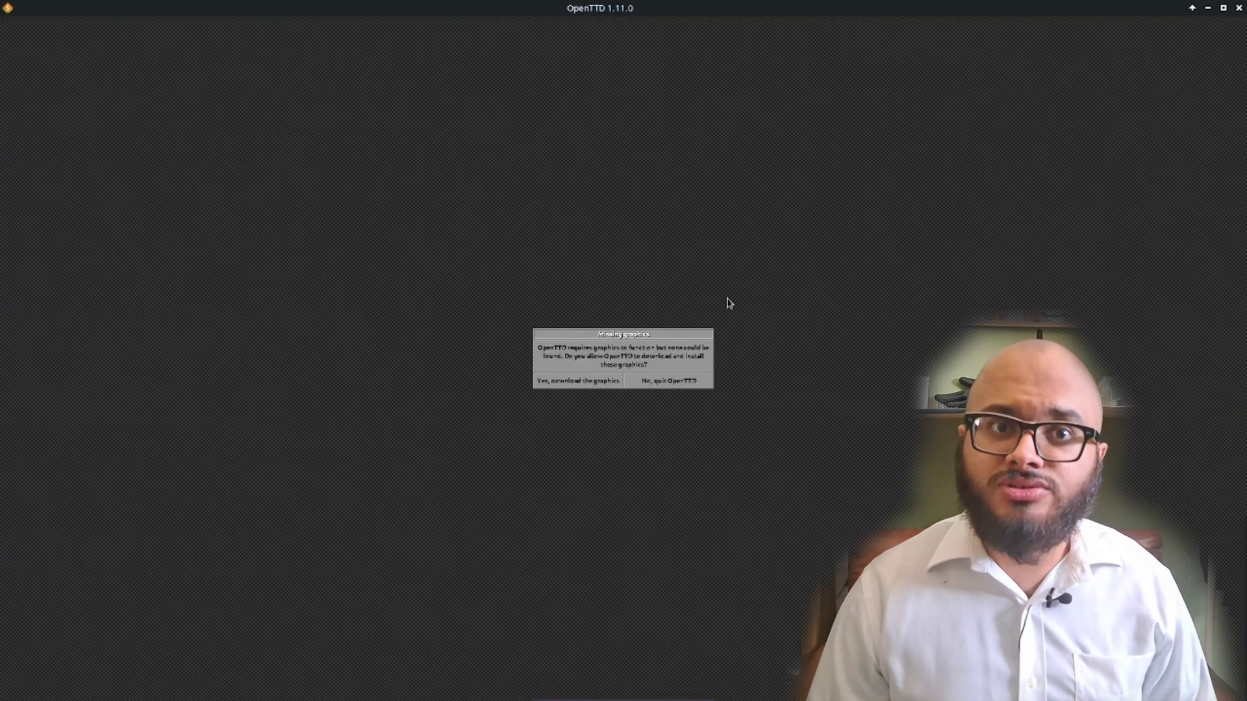
pyautogui.click(588, 386)
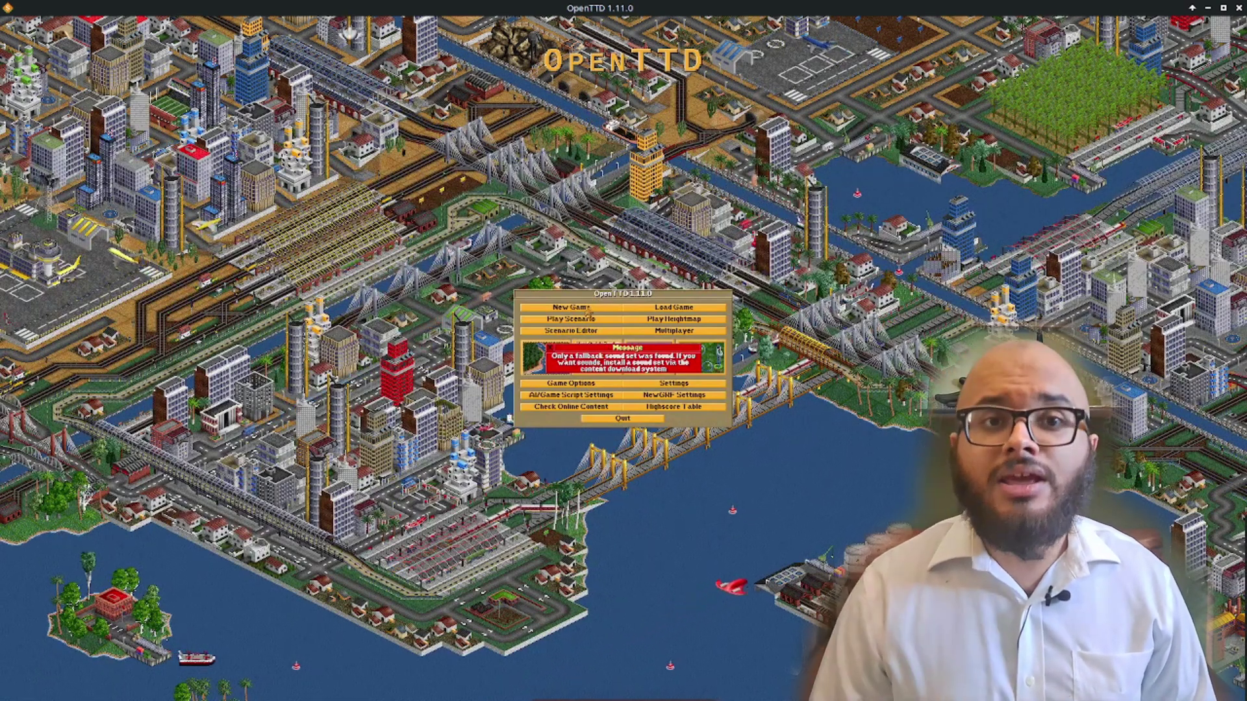
pyautogui.click(588, 313)
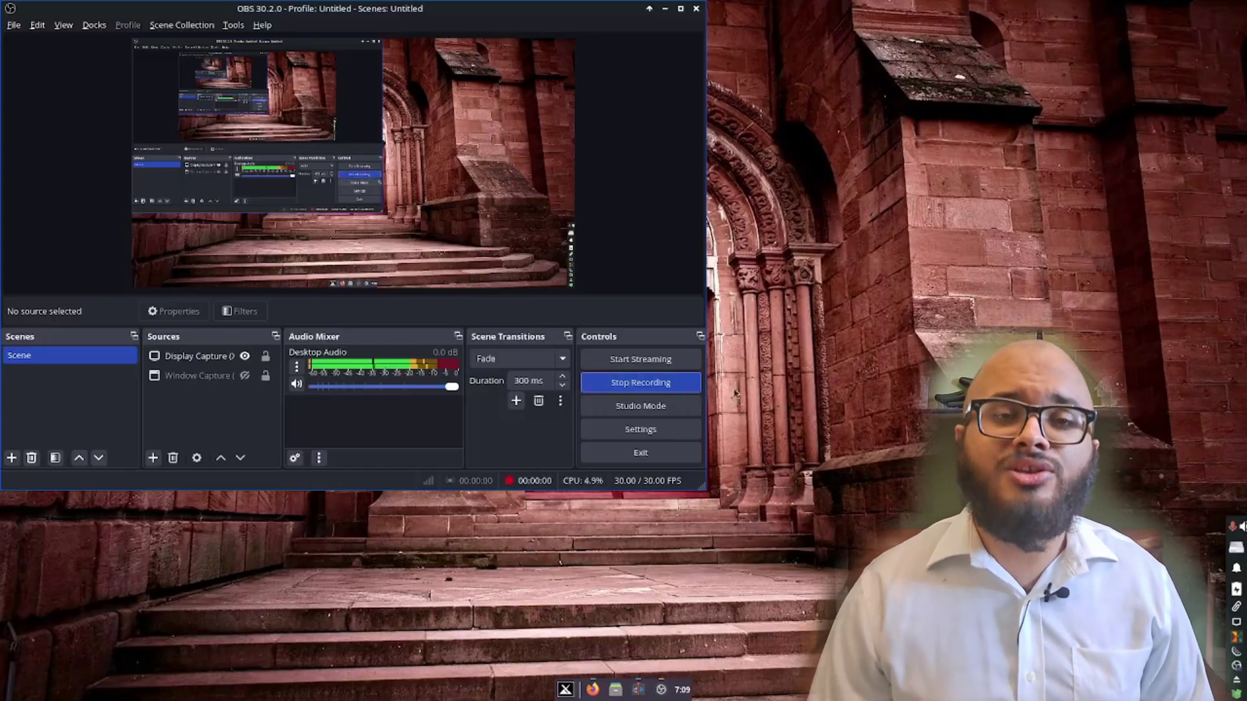
pyautogui.click(664, 8)
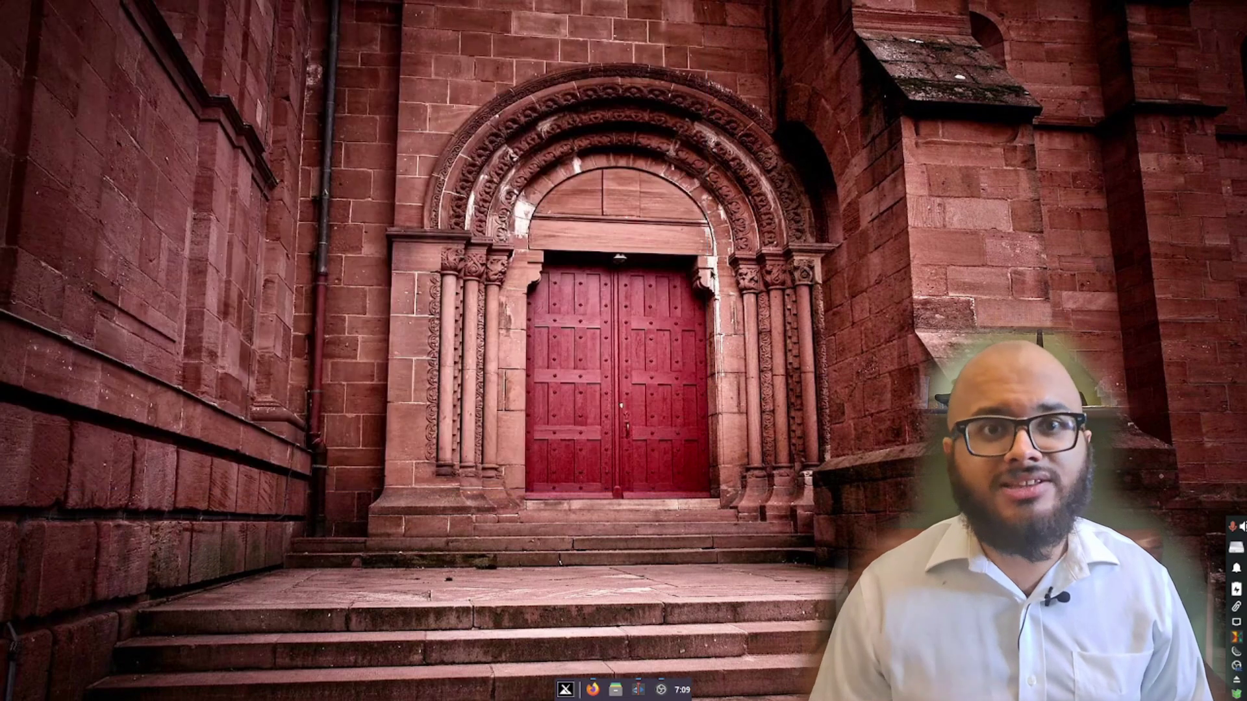
# - Open a maximized terminal and list the home directory with ls
pyautogui.hotkey('ctrl', 'alt', 't')
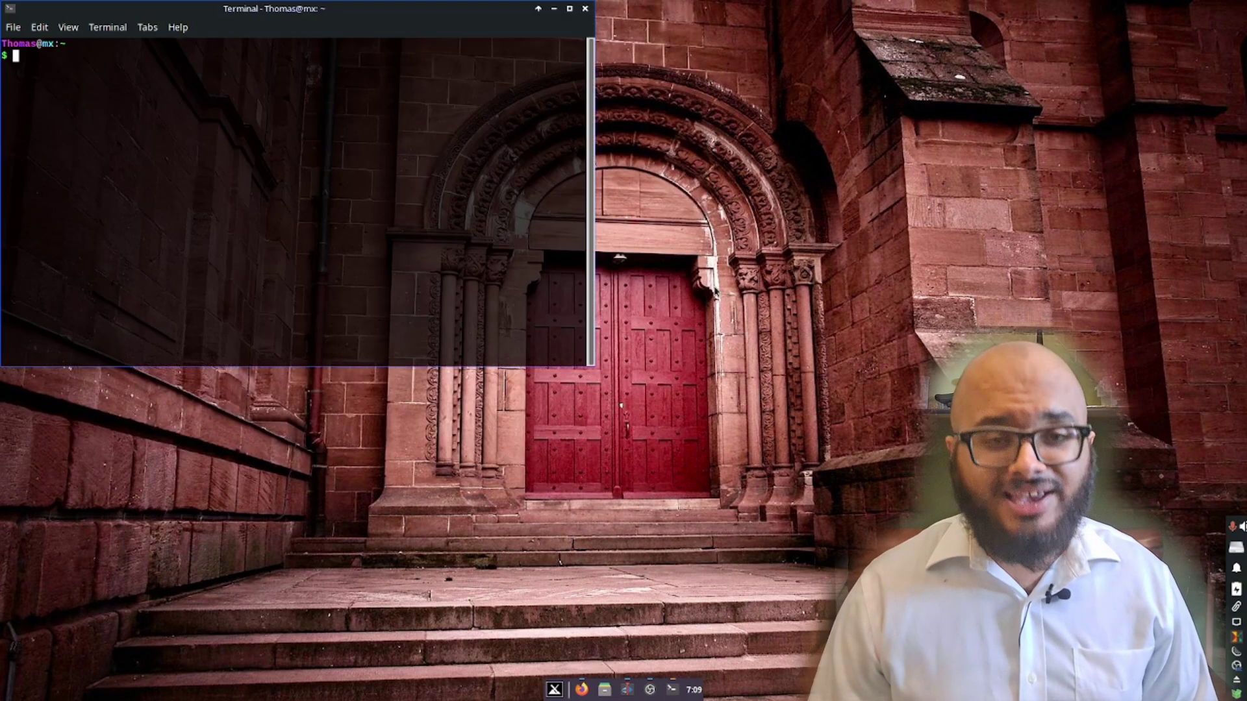
pyautogui.click(563, 9)
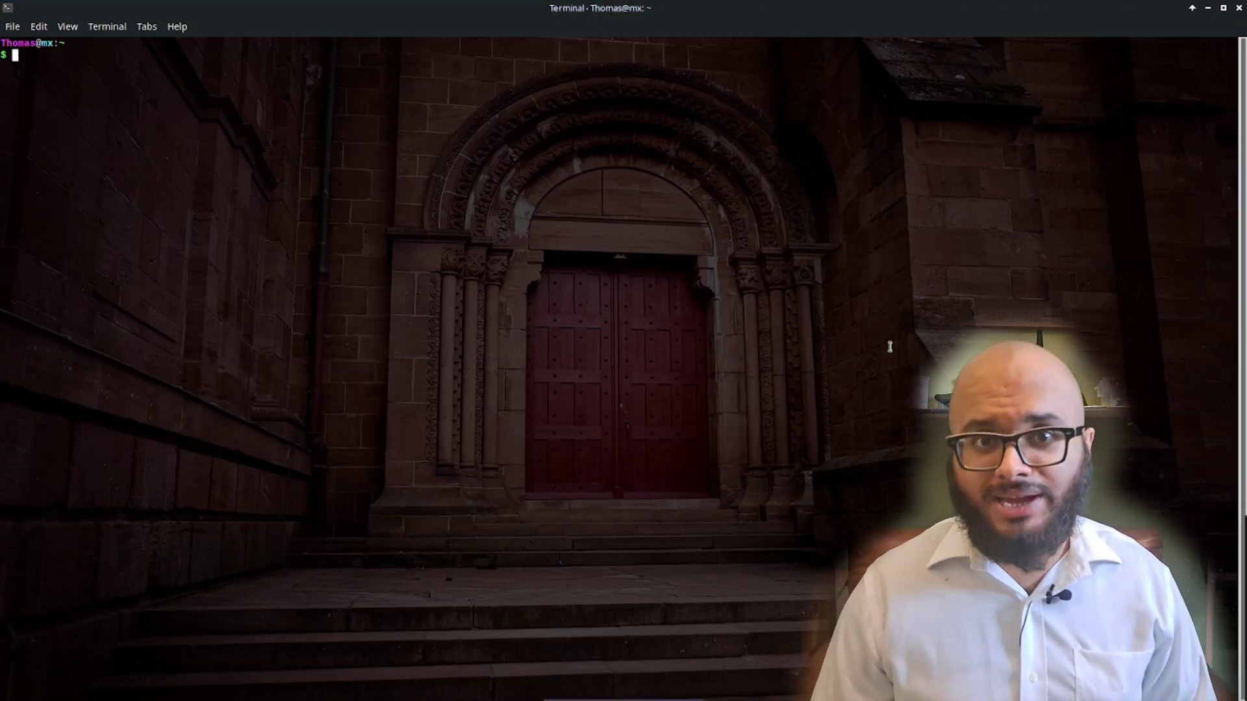
pyautogui.write('ls')
pyautogui.press('Return')
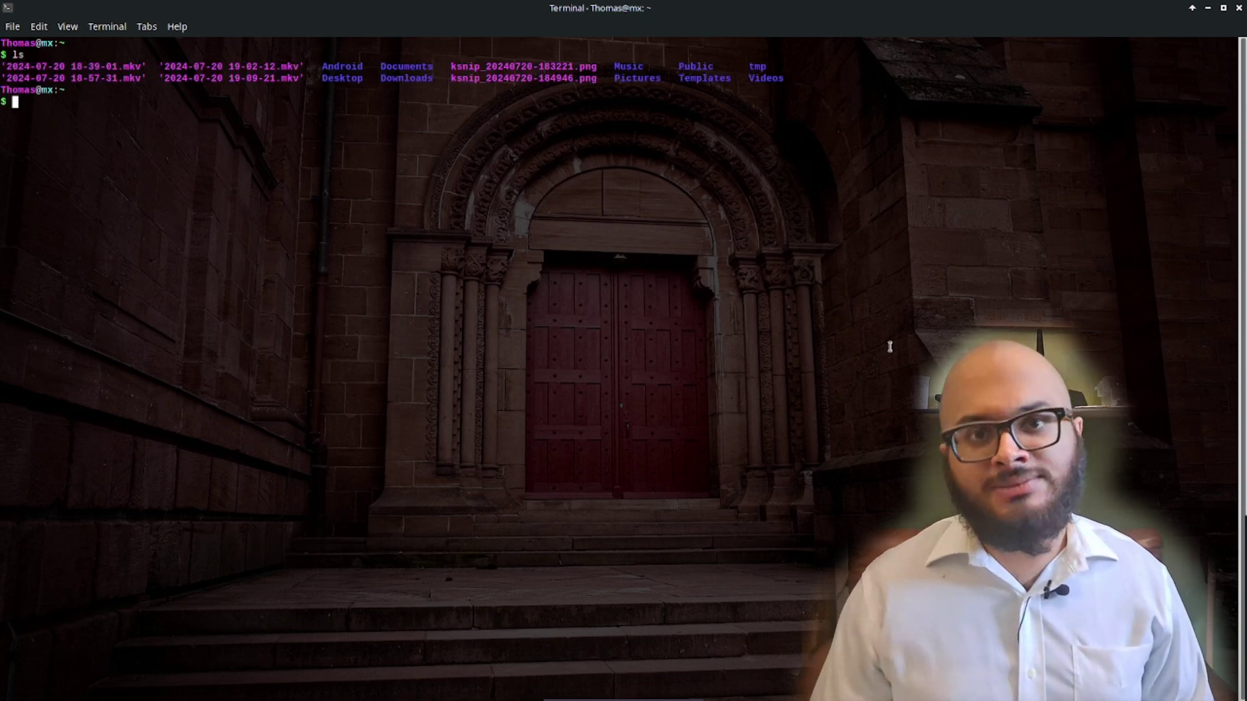
# - Create a folder named test with mkdir and confirm it with ls
pyautogui.write('m')
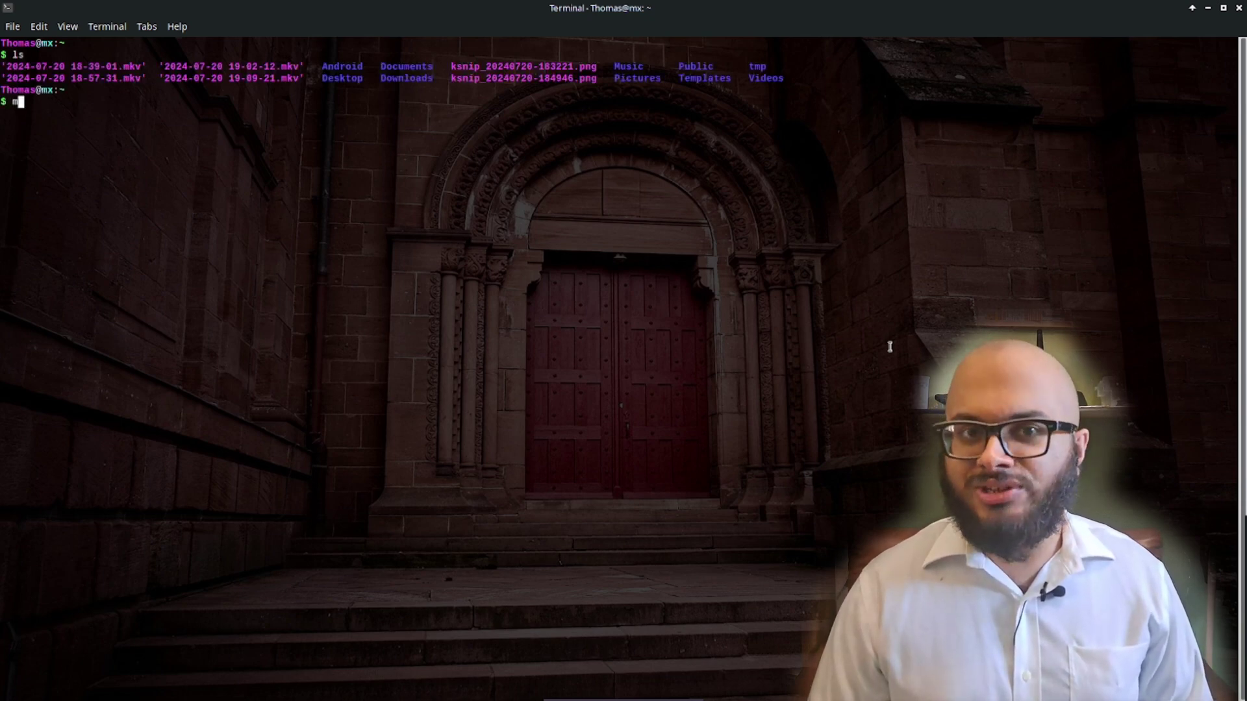
pyautogui.press('BackSpace')
pyautogui.write('mkdir')
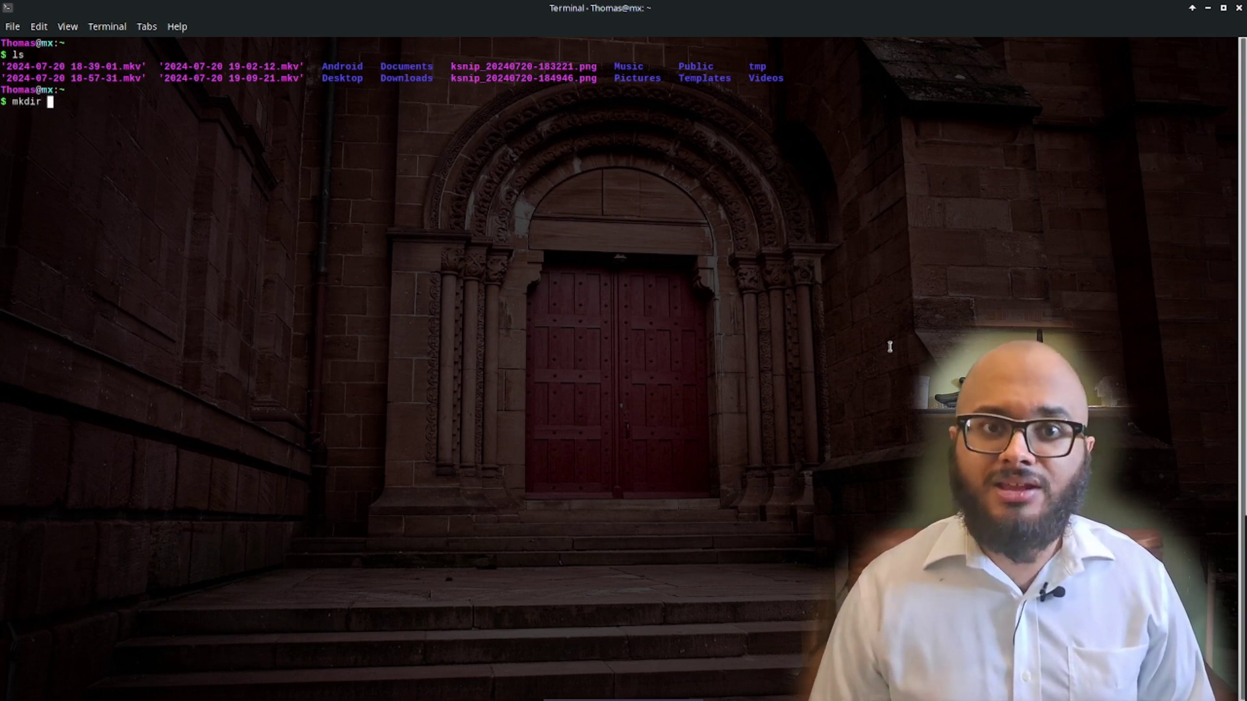
pyautogui.write(' test')
pyautogui.press('Return')
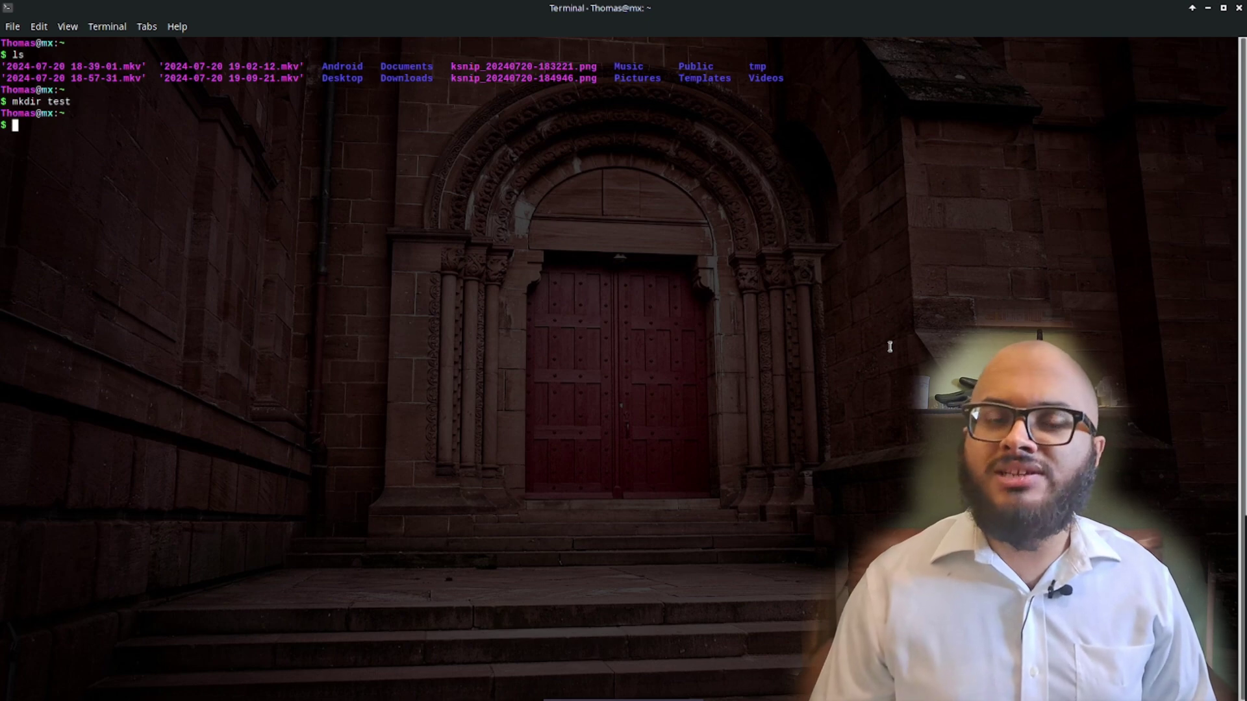
pyautogui.write('ls')
pyautogui.press('Return')
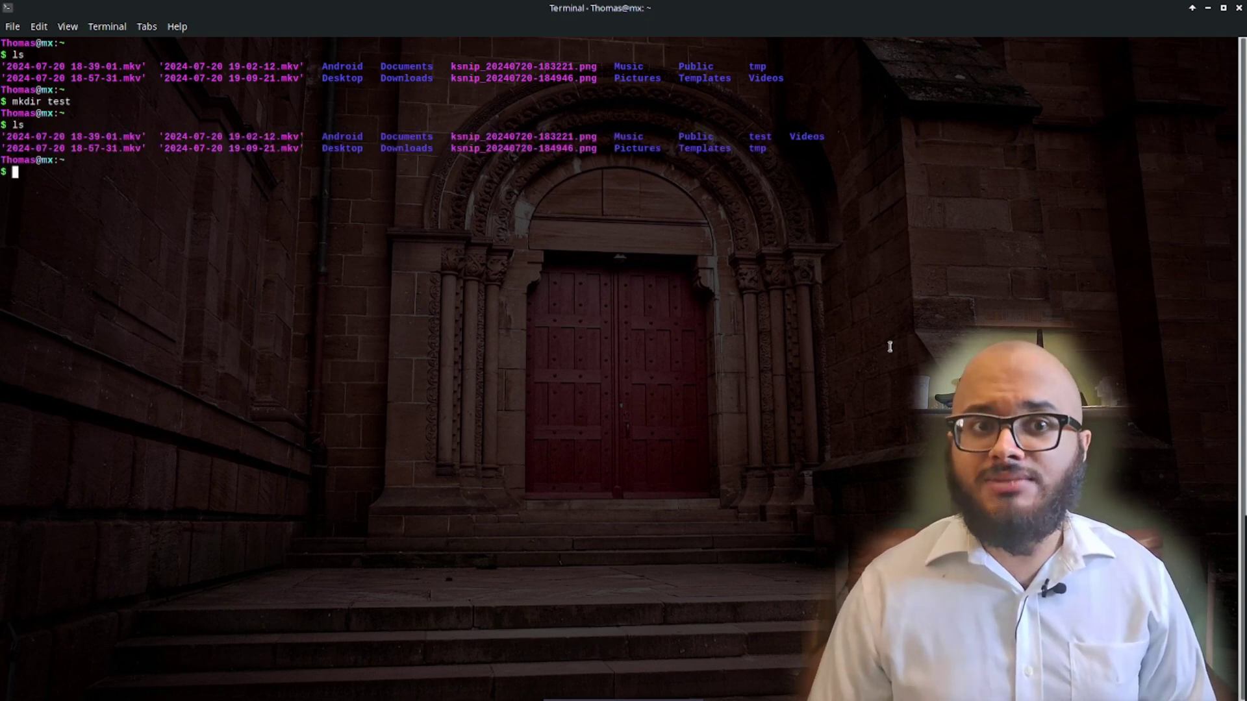
# - Change into the test folder with cd test after cd Test fails
pyautogui.write('cd ')
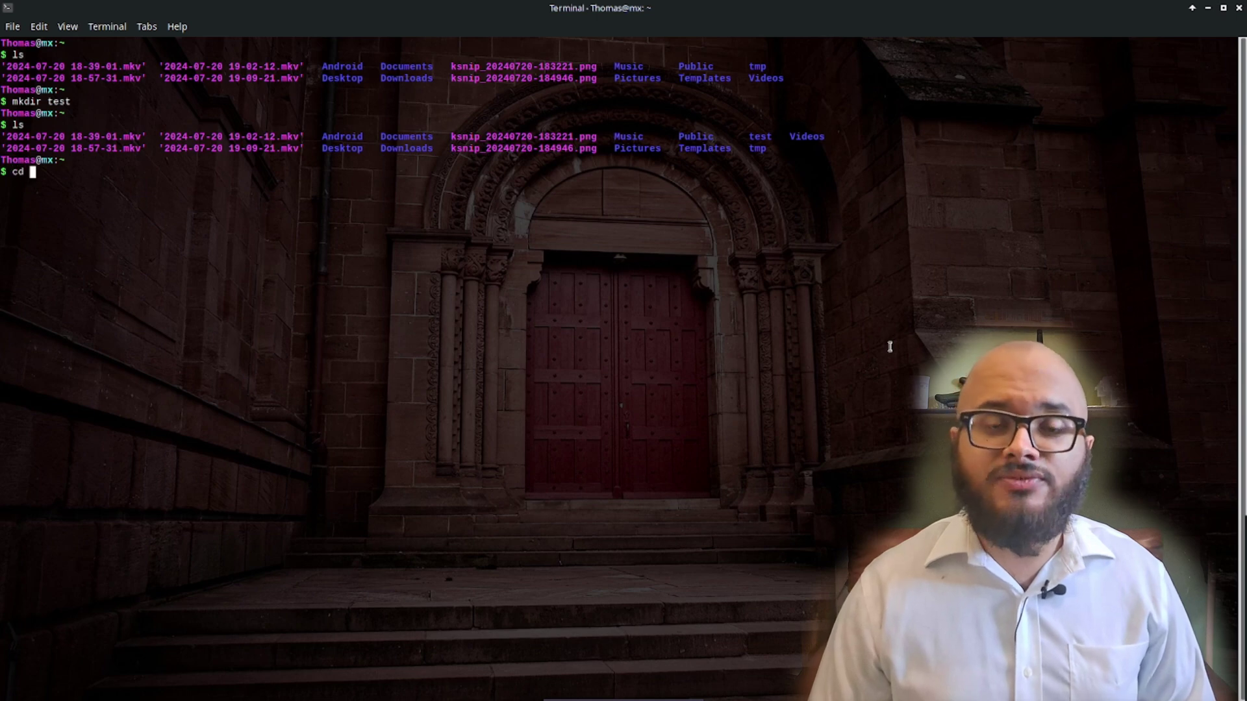
pyautogui.write('Test')
pyautogui.press('Return')
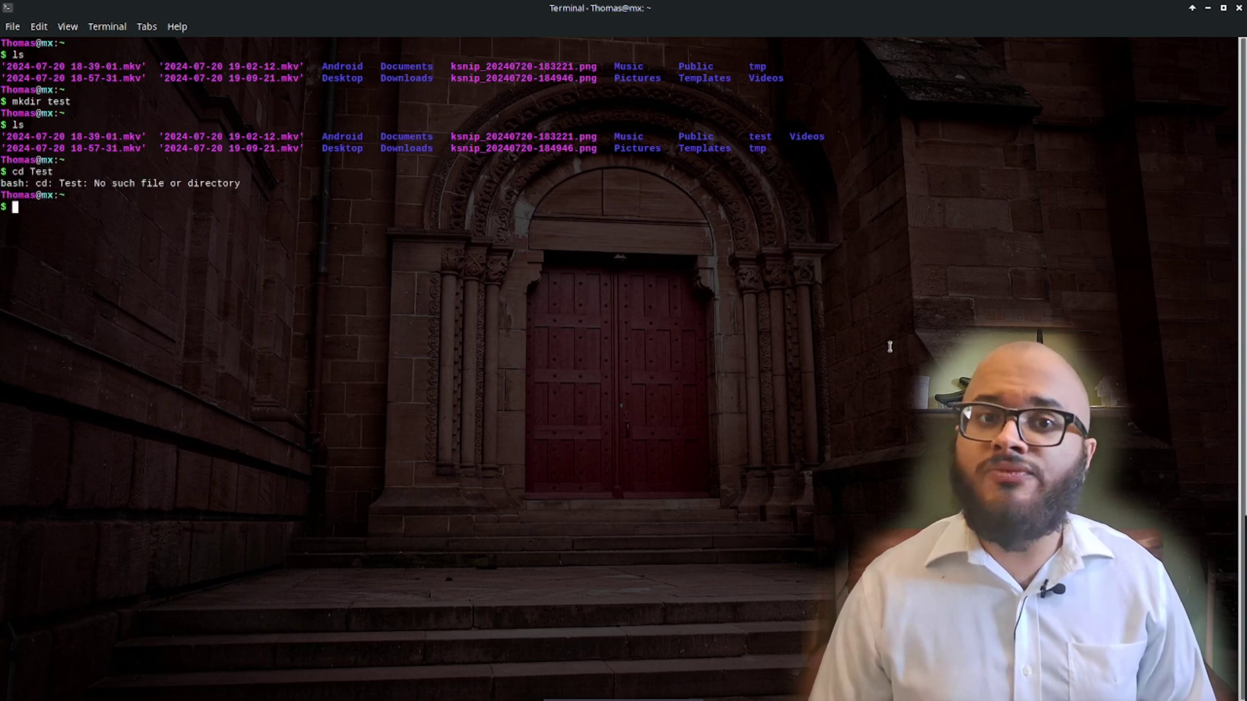
pyautogui.write('cd')
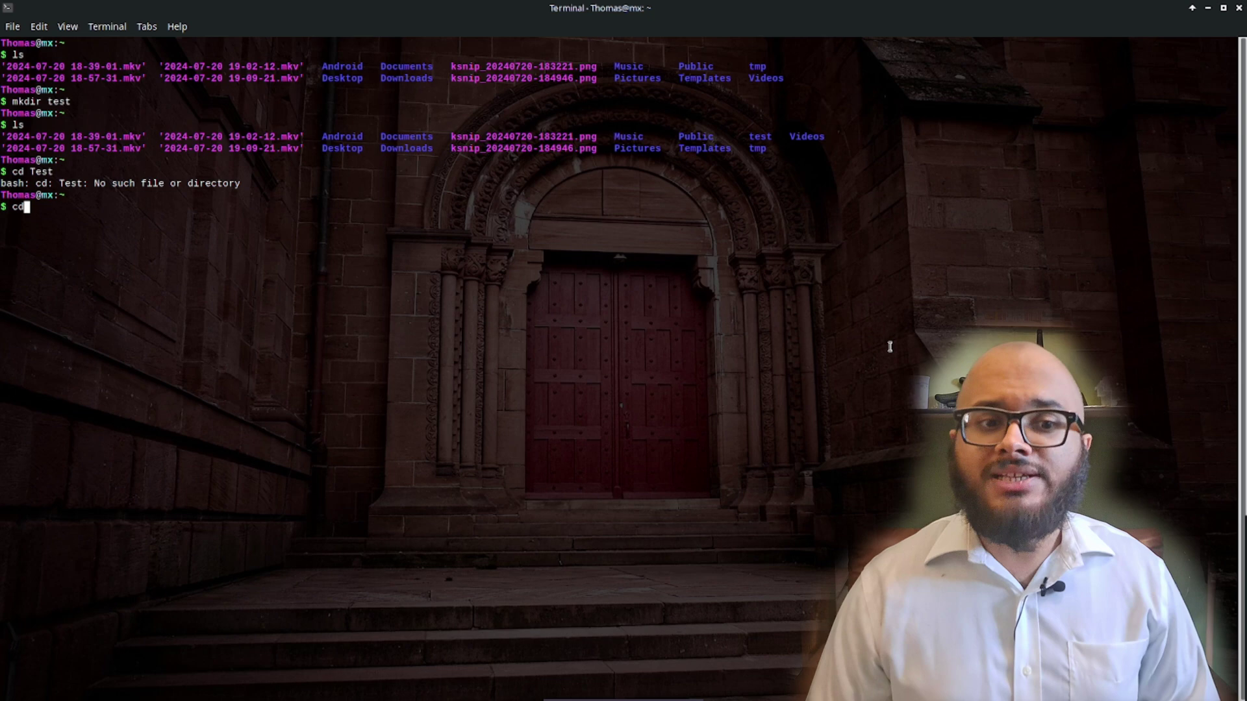
pyautogui.write(' test')
pyautogui.press('Return')
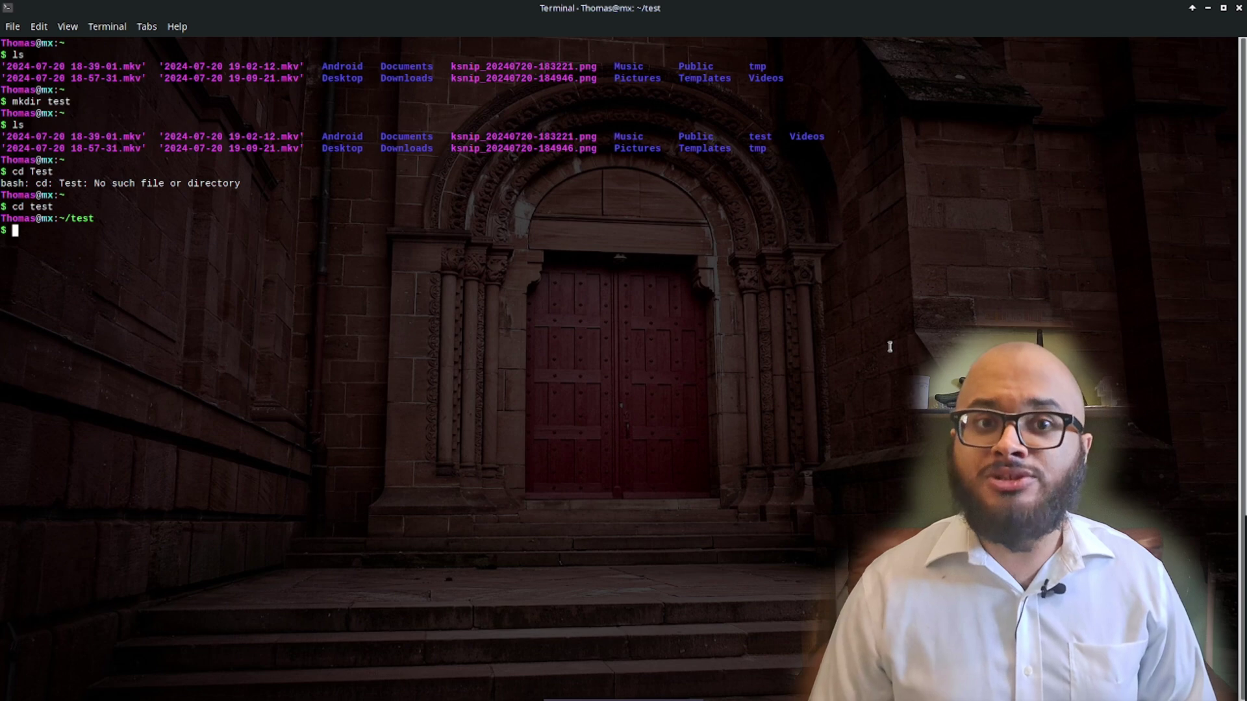
# - Create an empty file ffff with touch and confirm it with ls
pyautogui.write('touch ')
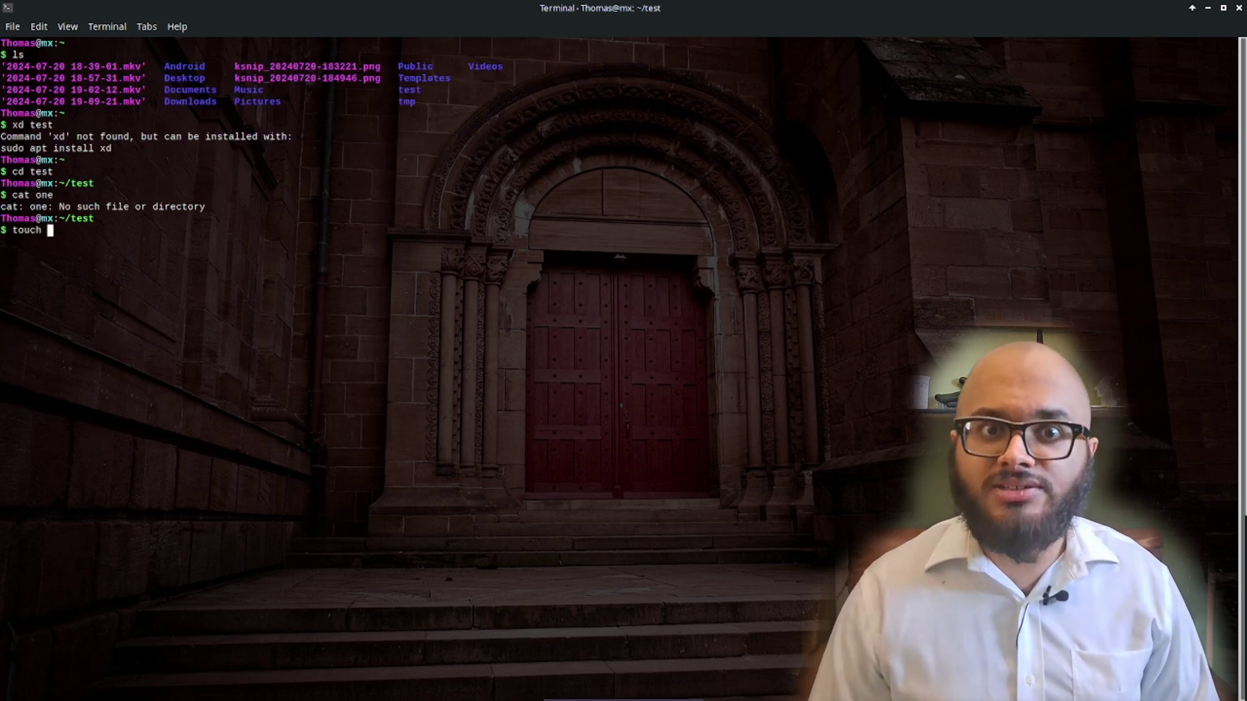
pyautogui.write('ffff')
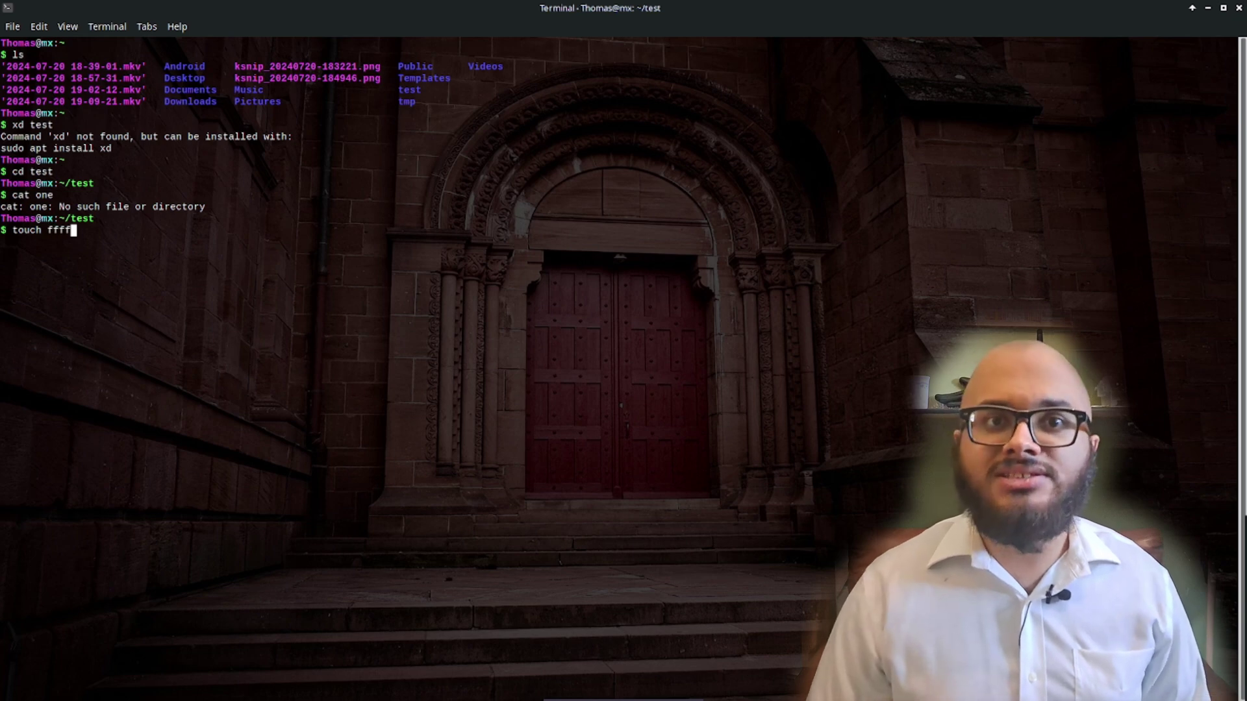
pyautogui.press('Return')
pyautogui.write('ls')
pyautogui.press('Return')
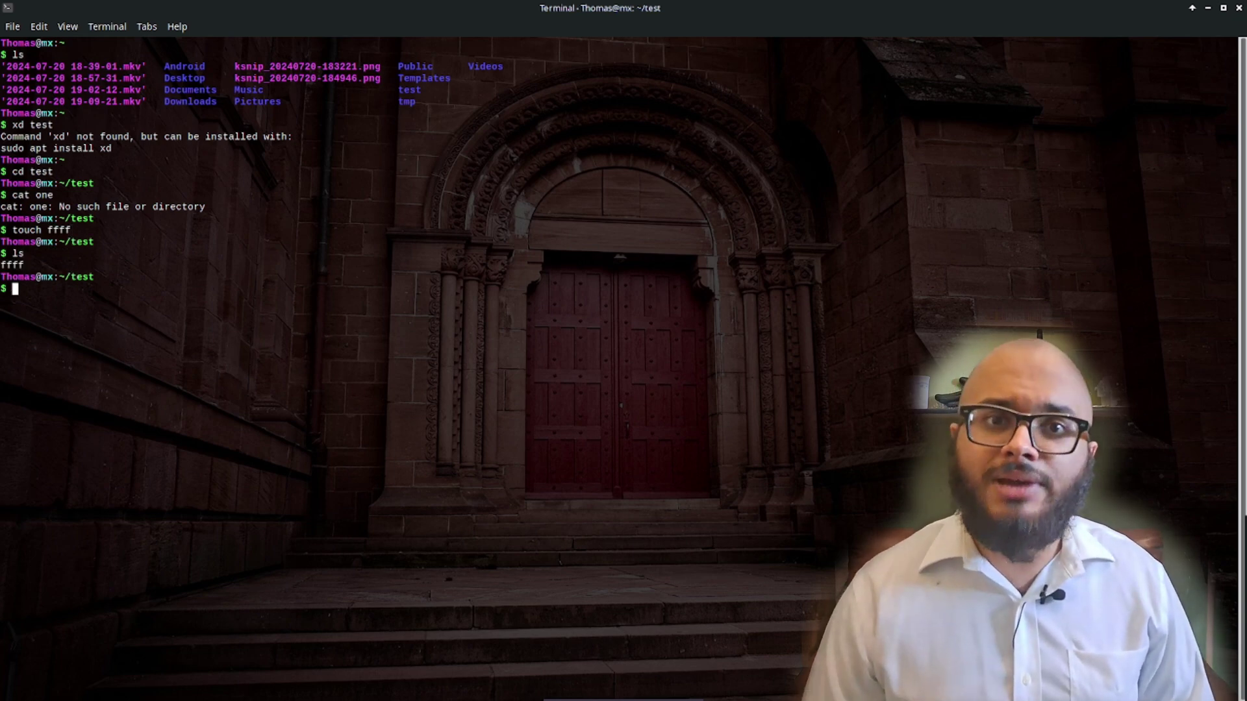
# - Rename ffff to car with mv and confirm with ls
pyautogui.write('mv f')
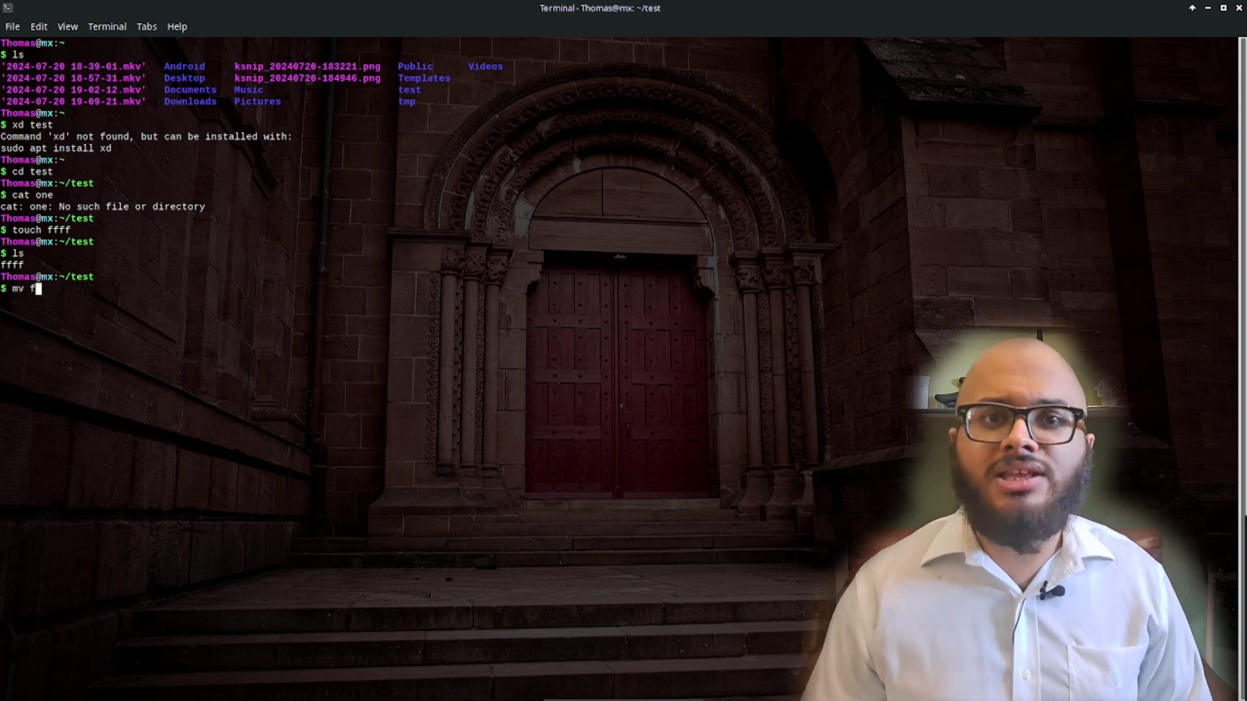
pyautogui.write('fff')
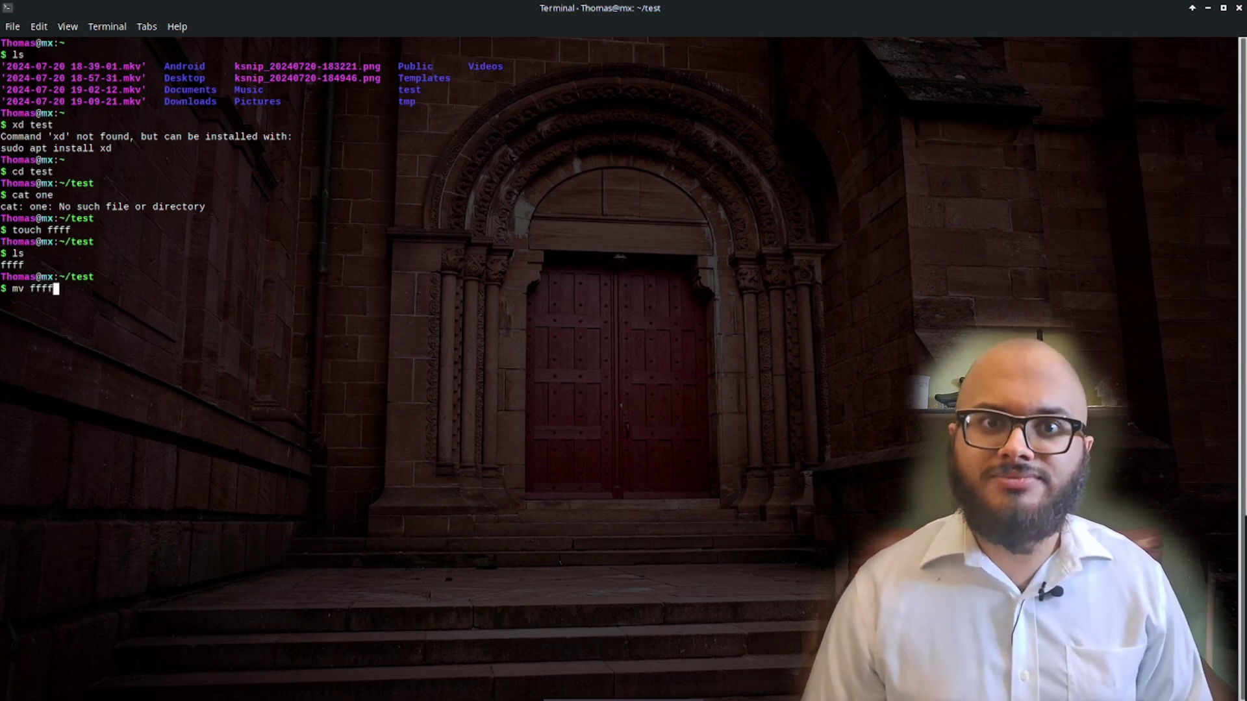
pyautogui.write(' car')
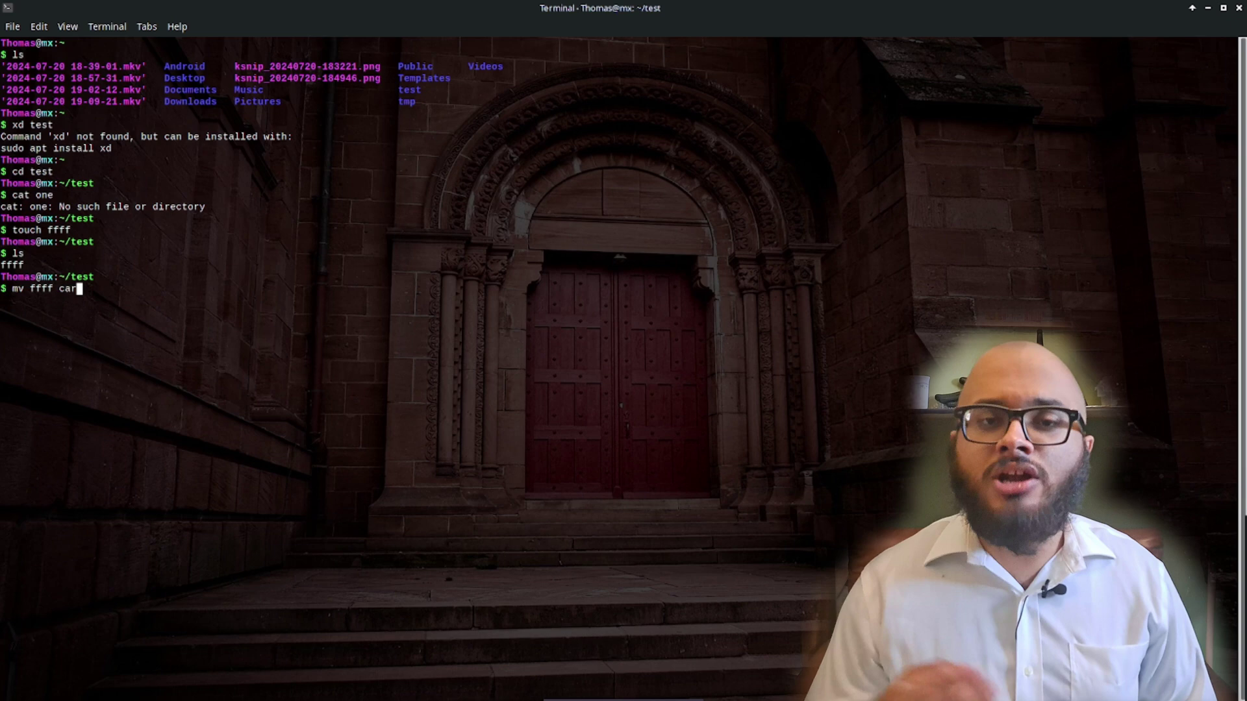
pyautogui.press('Return')
pyautogui.write('ls')
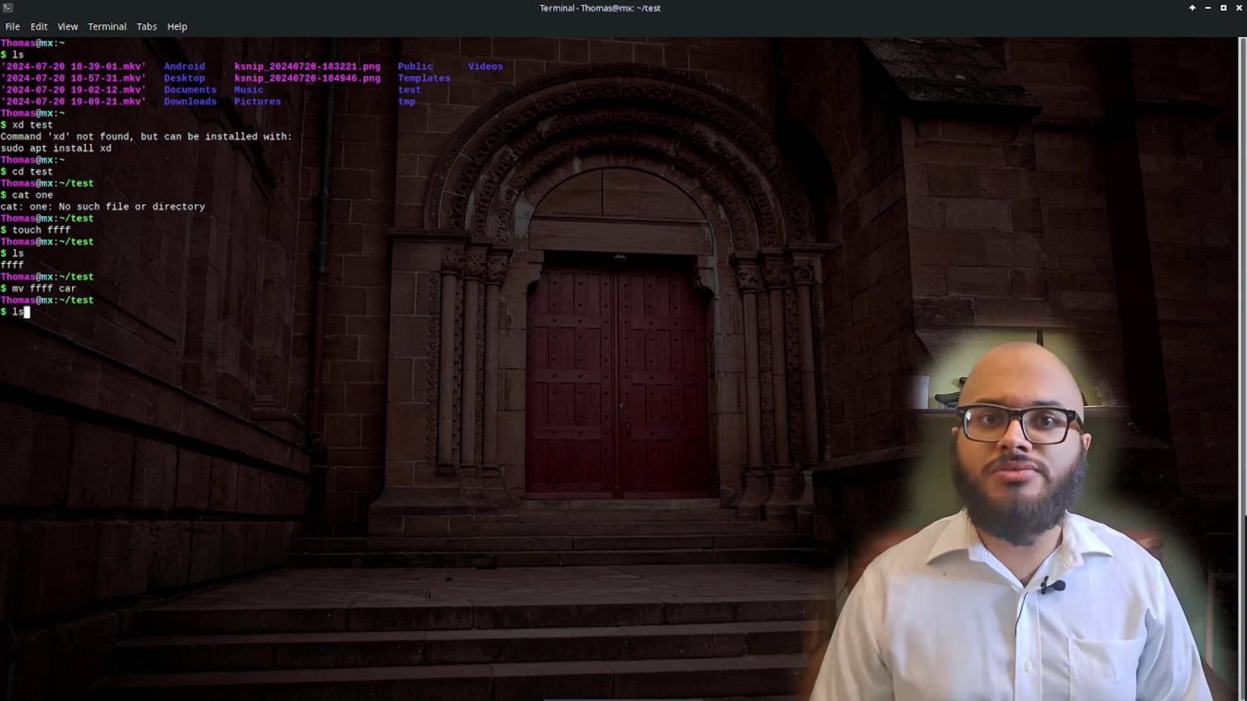
pyautogui.press('Return')
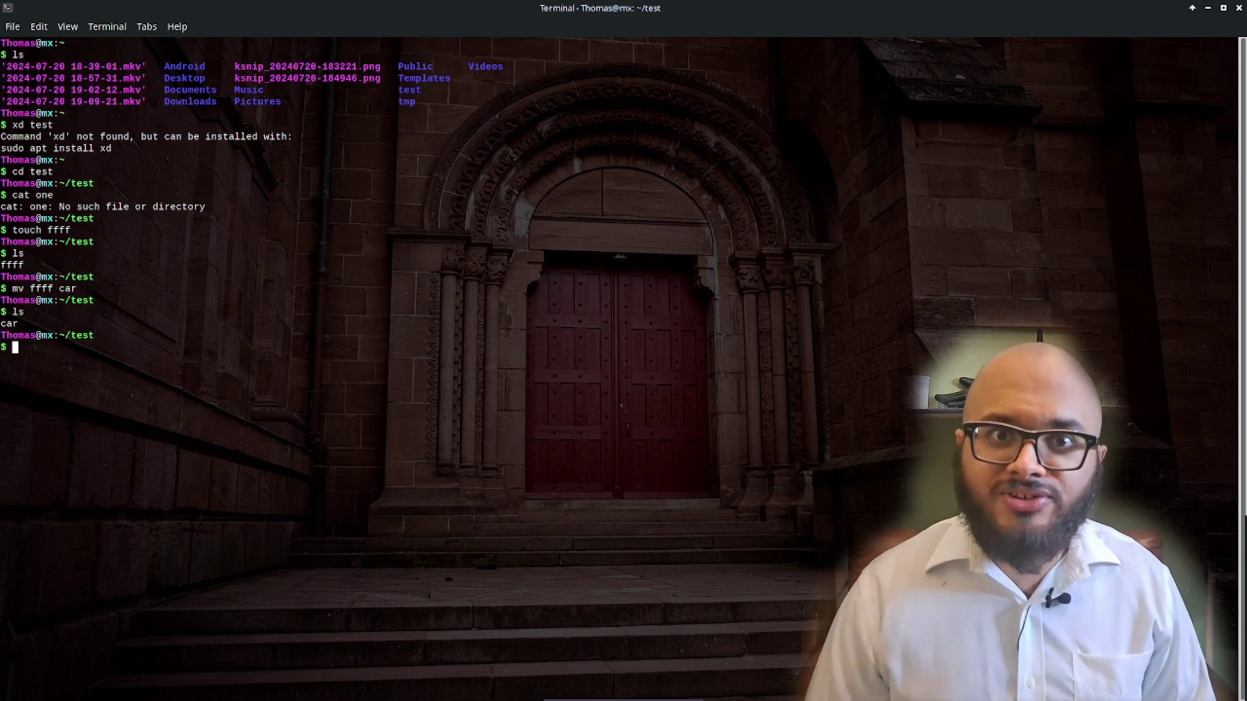
# - Delete car with rm and confirm the test folder is empty
pyautogui.write('rm')
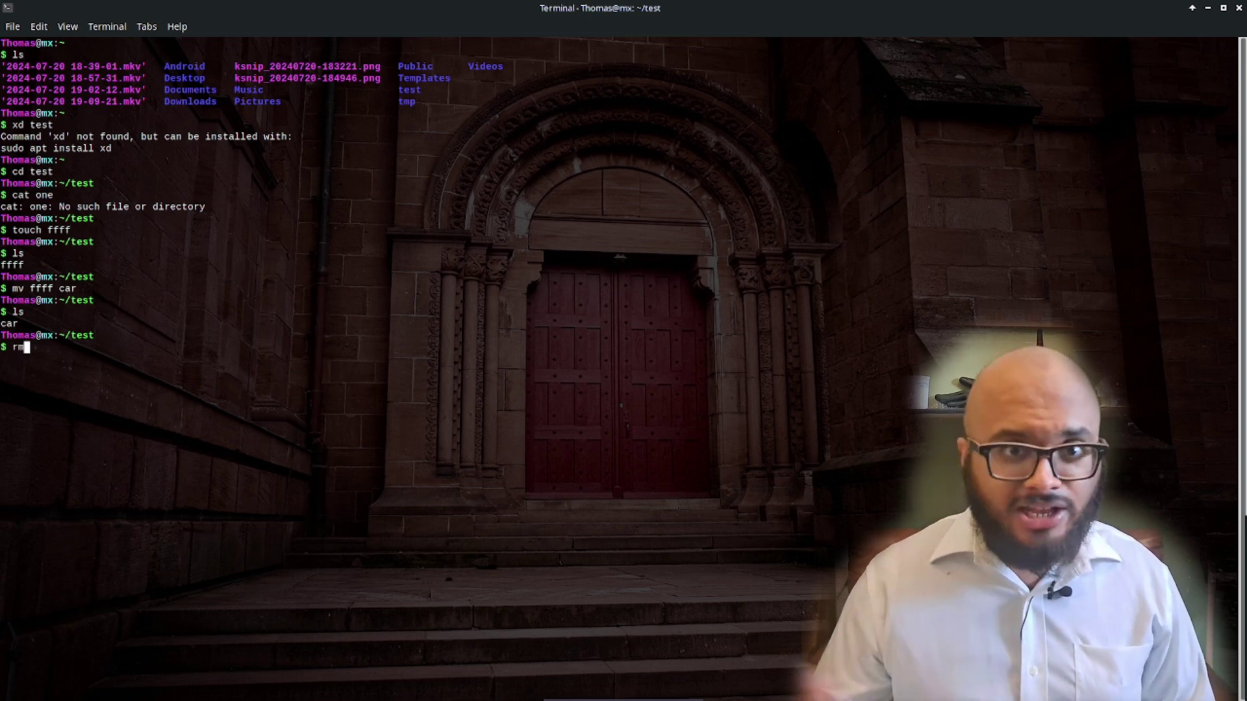
pyautogui.write(' car')
pyautogui.press('Return')
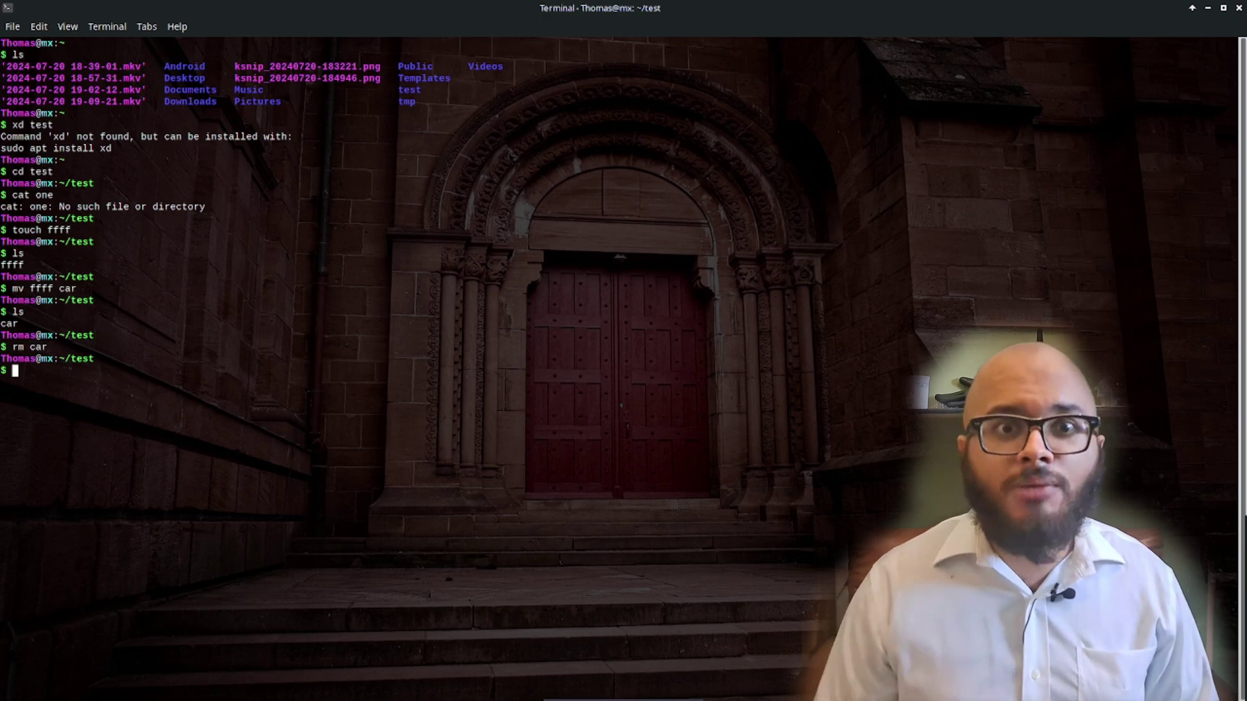
pyautogui.write('ls')
pyautogui.press('Return')
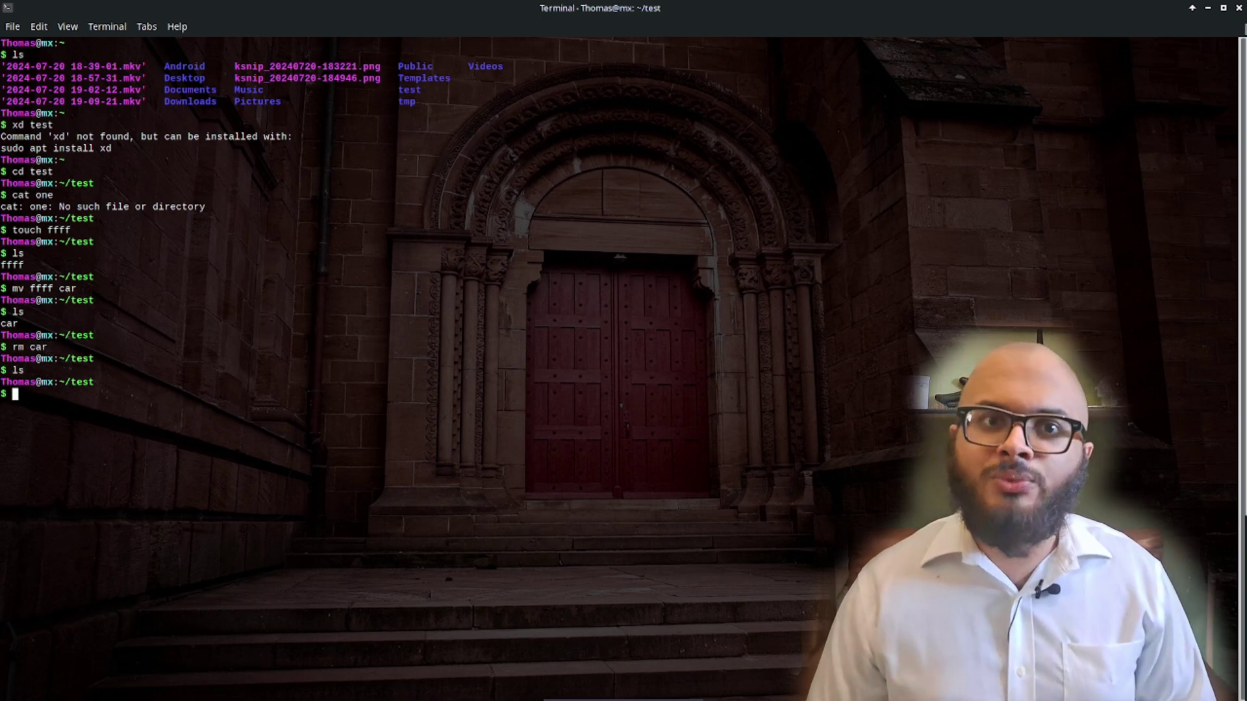